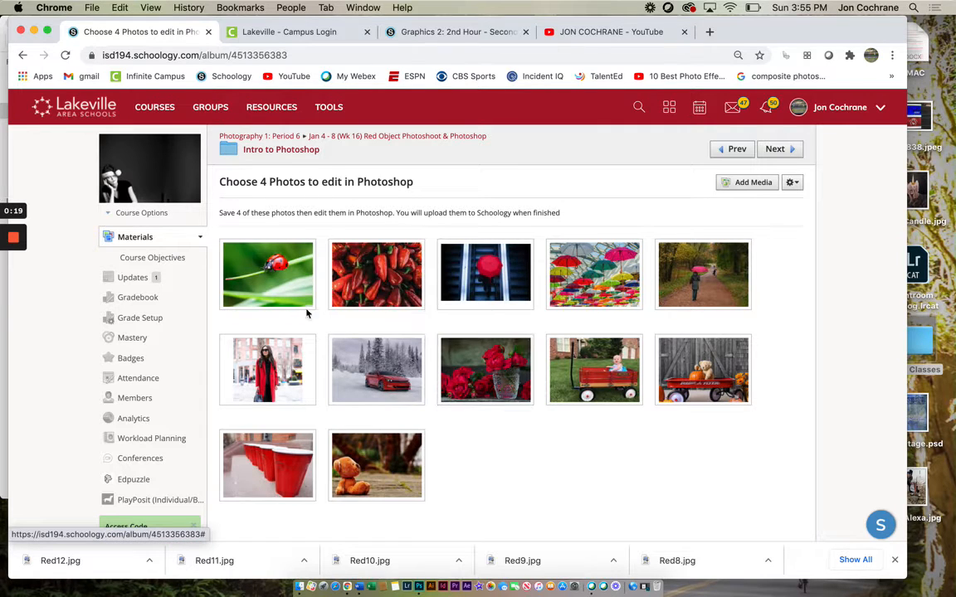
Step: Download the ladybug photo Red1.jpg and the red peppers photo Red2.jpg from the album
left_click(276, 284)
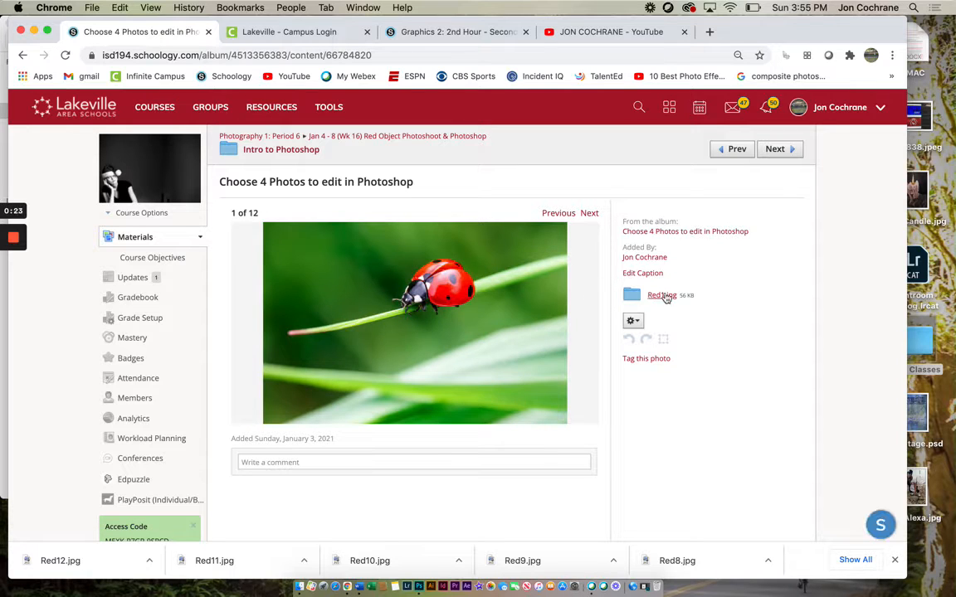
left_click(655, 296)
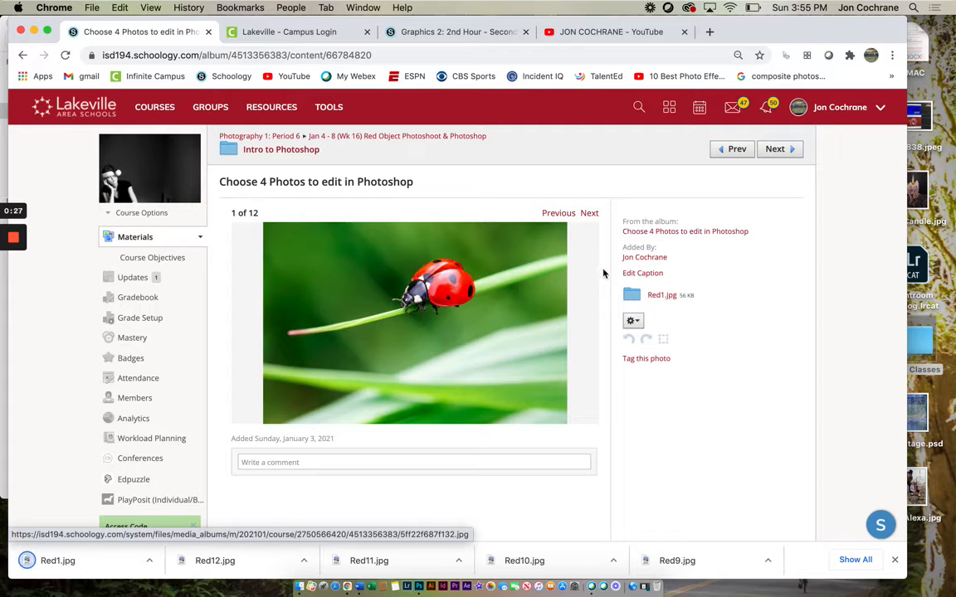
left_click(590, 214)
left_click(590, 215)
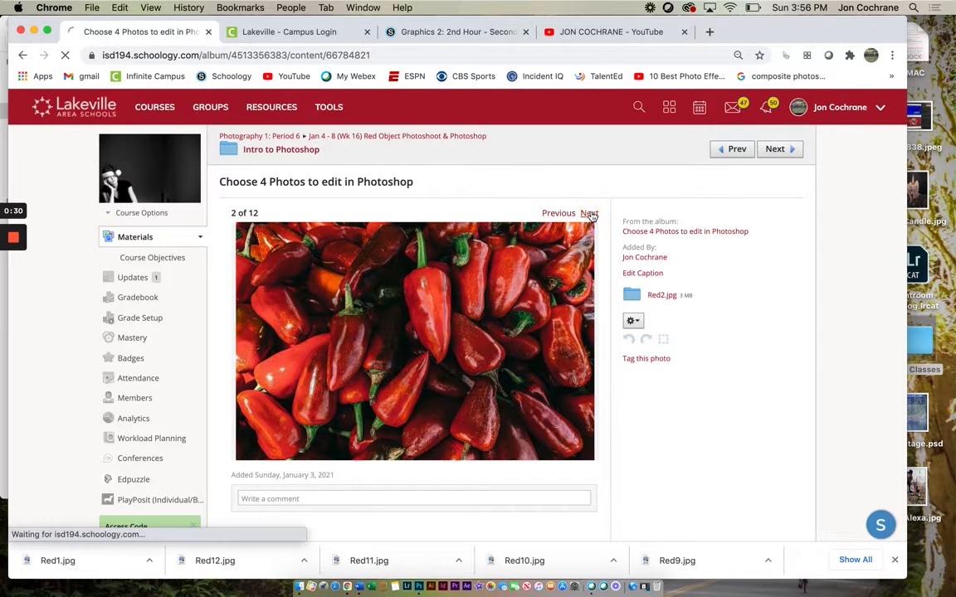
left_click(560, 214)
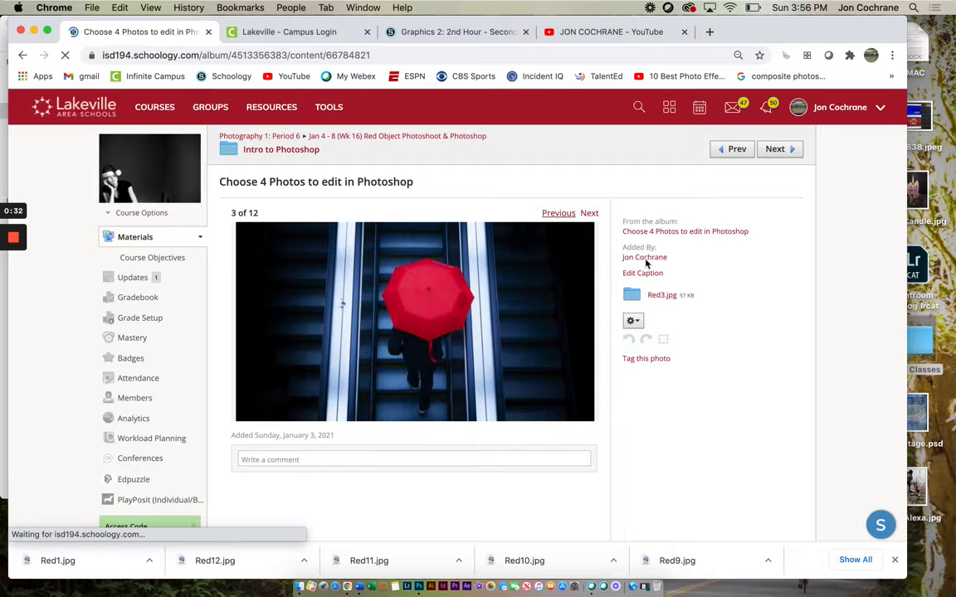
left_click(661, 294)
Step: Download the photo of a walker with an umbrella, Red5.jpg, and the roses photo, Red8.jpg, from the same album
left_click(589, 214)
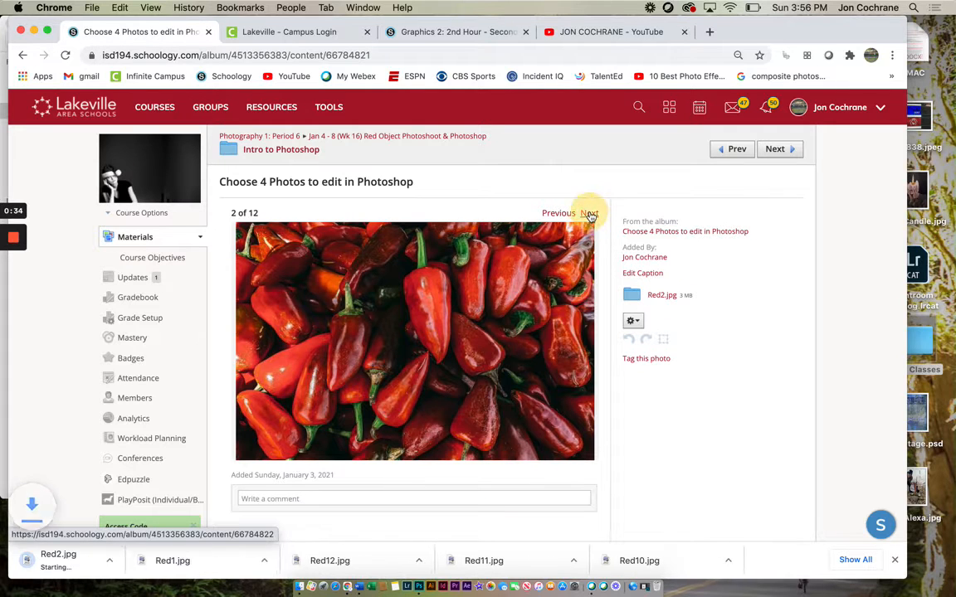
left_click(588, 215)
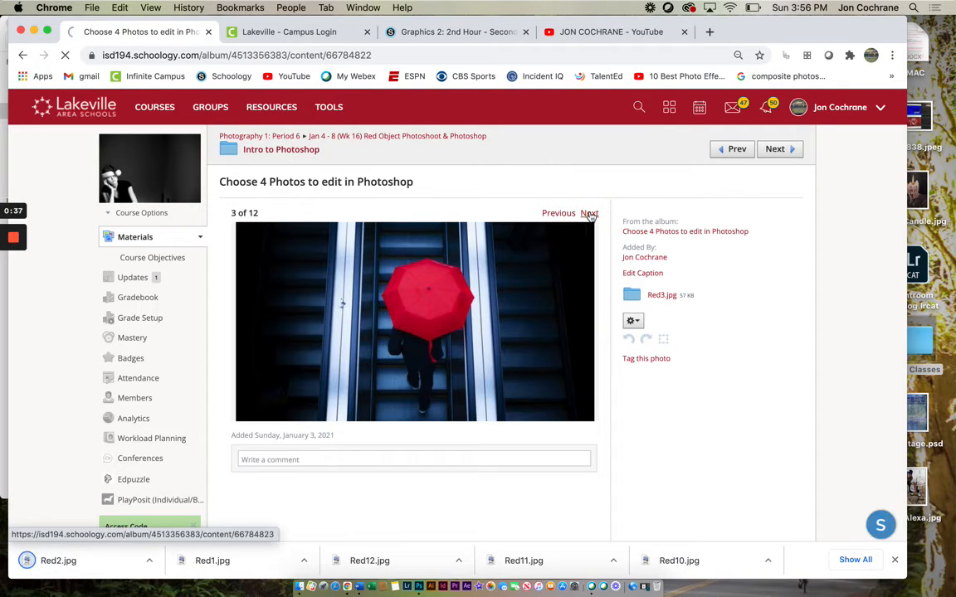
left_click(589, 215)
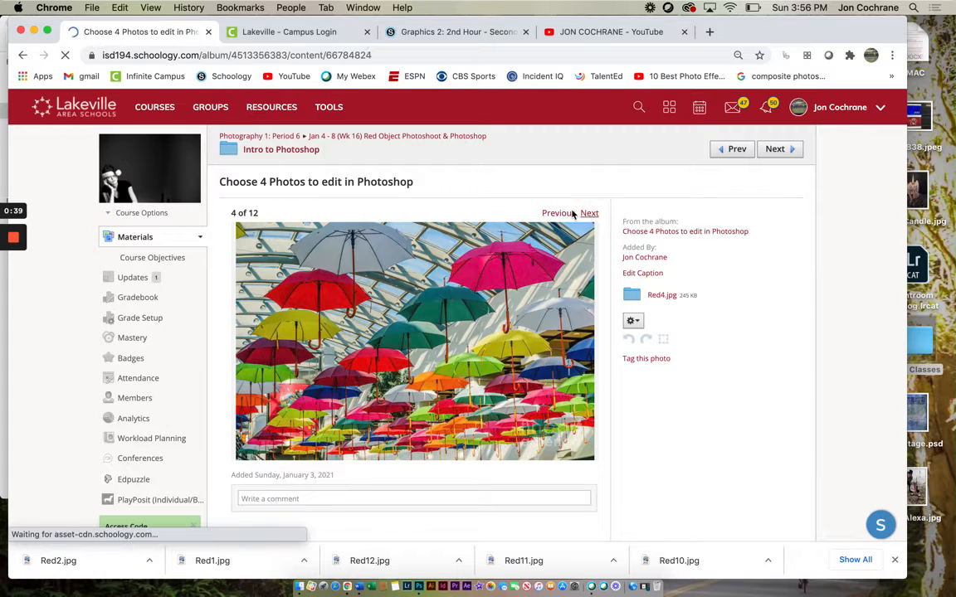
left_click(653, 296)
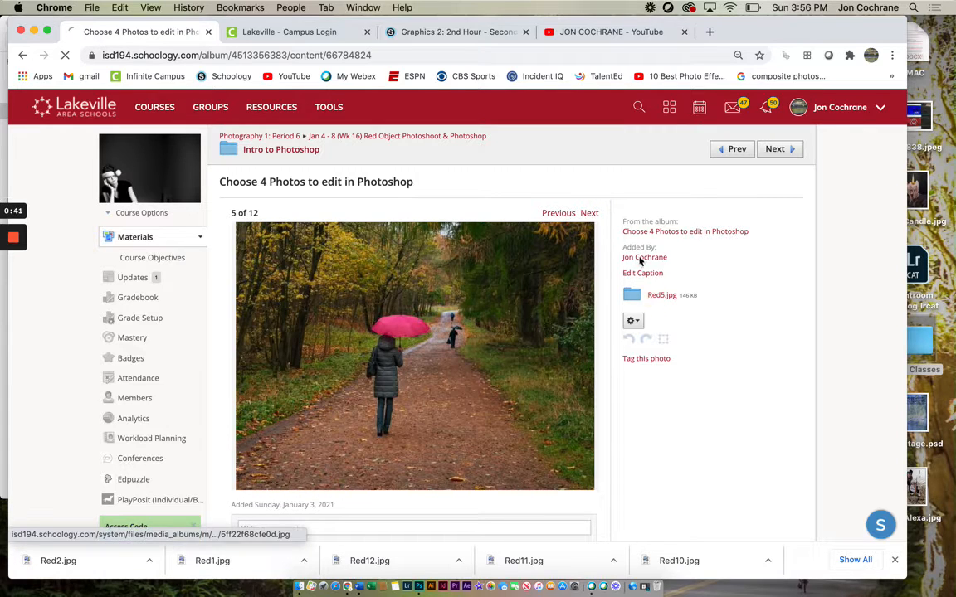
left_click(589, 214)
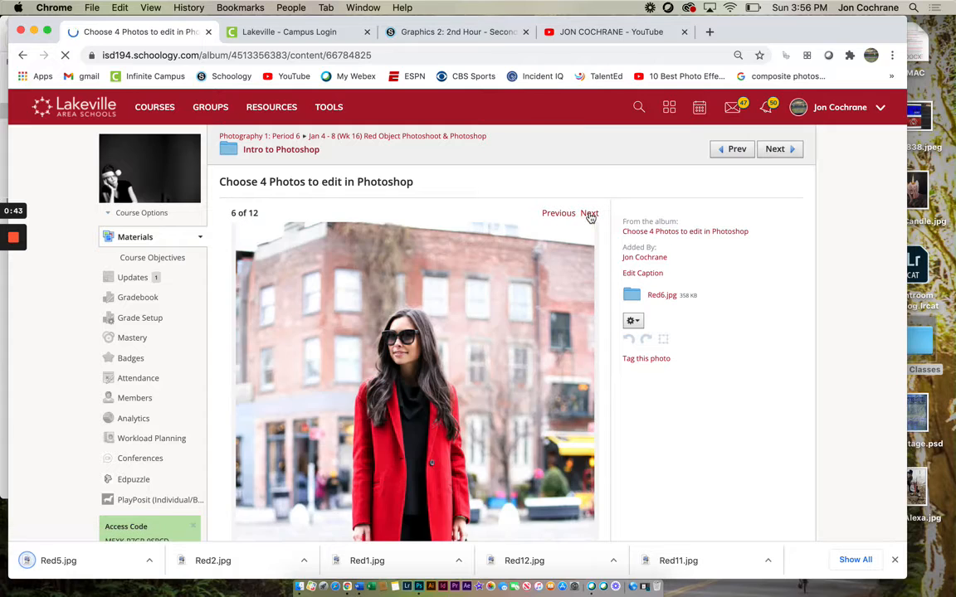
left_click(589, 214)
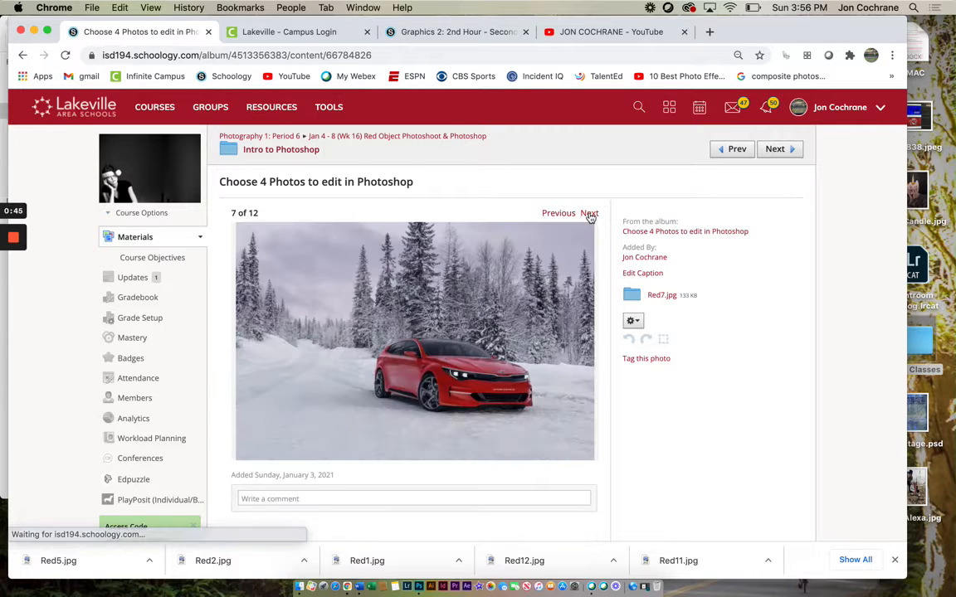
left_click(589, 214)
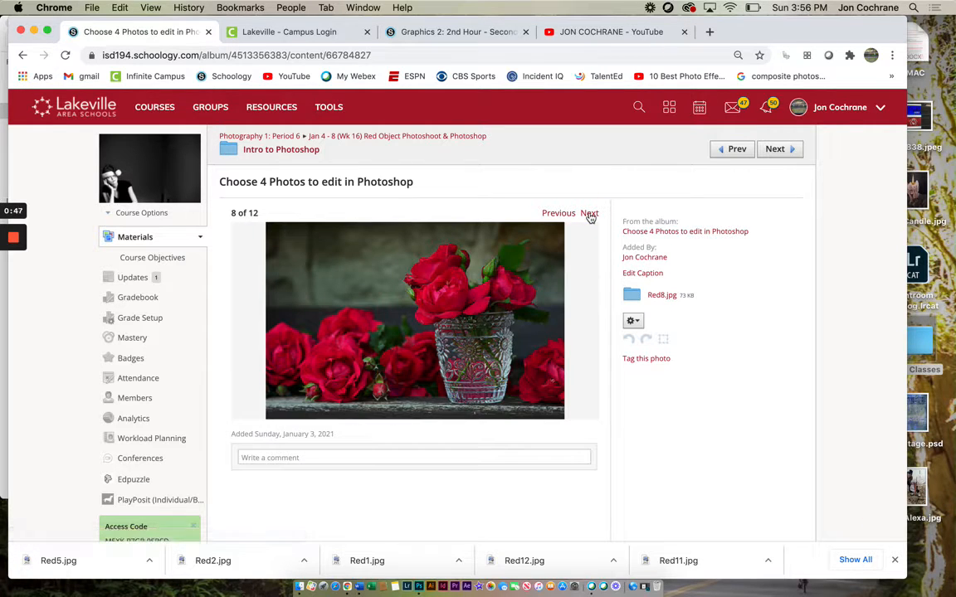
left_click(660, 297)
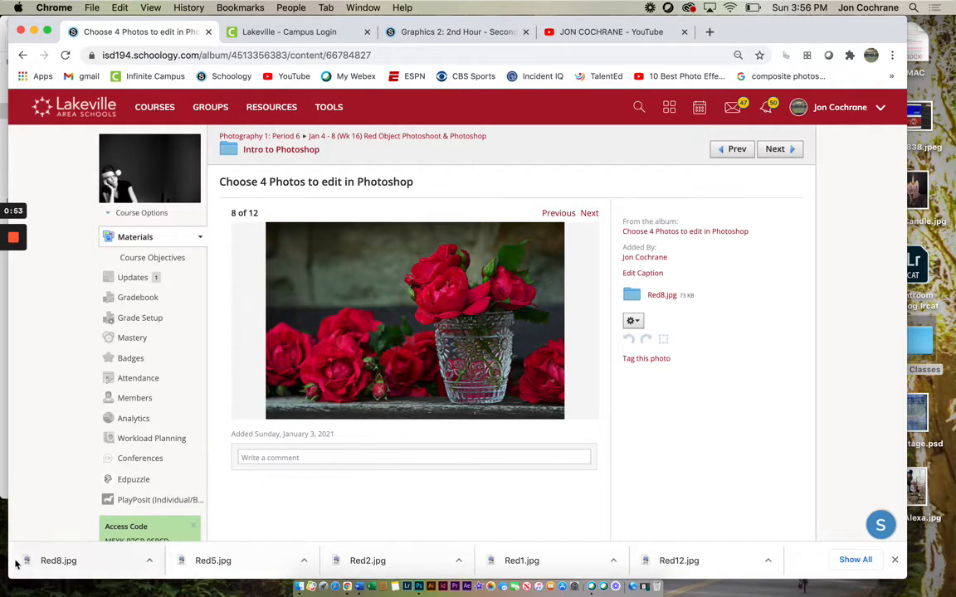
Step: Switch to Photoshop and open Red1.jpg, Red2.jpg, Red5.jpg and Red8.jpg together from the Downloads folder
left_click(419, 589)
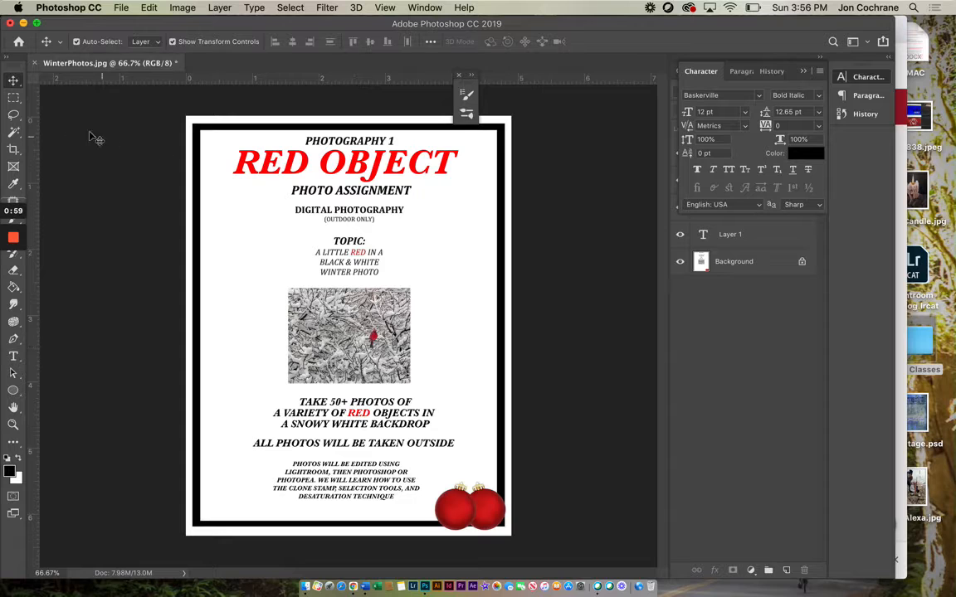
left_click(121, 8)
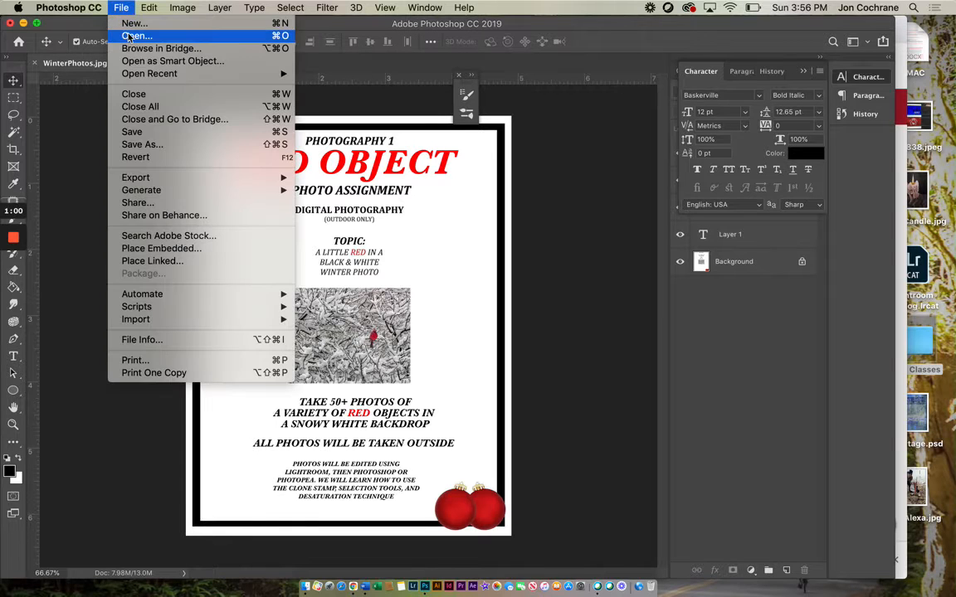
left_click(130, 34)
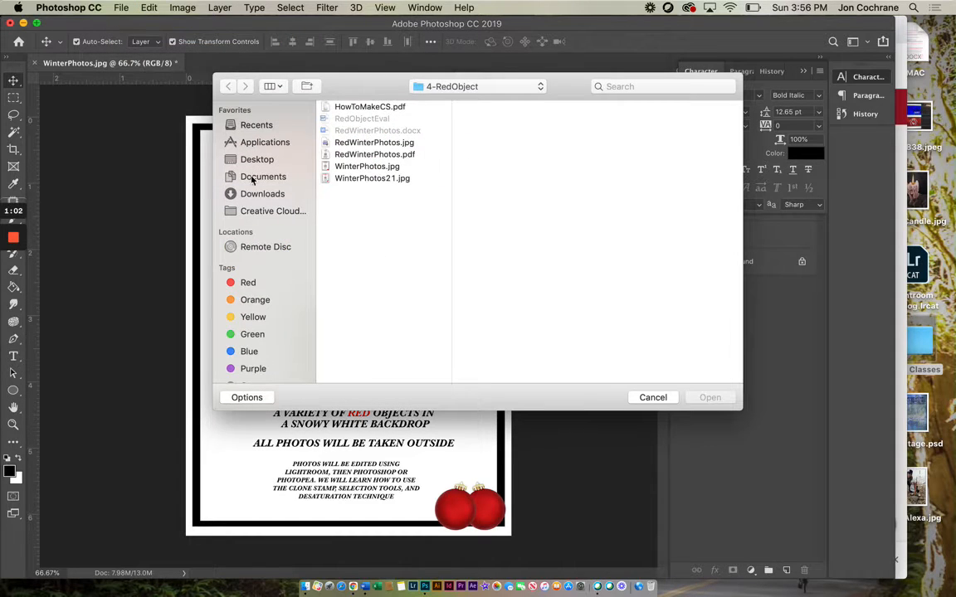
left_click(245, 193)
scroll(375, 255, "down", 3)
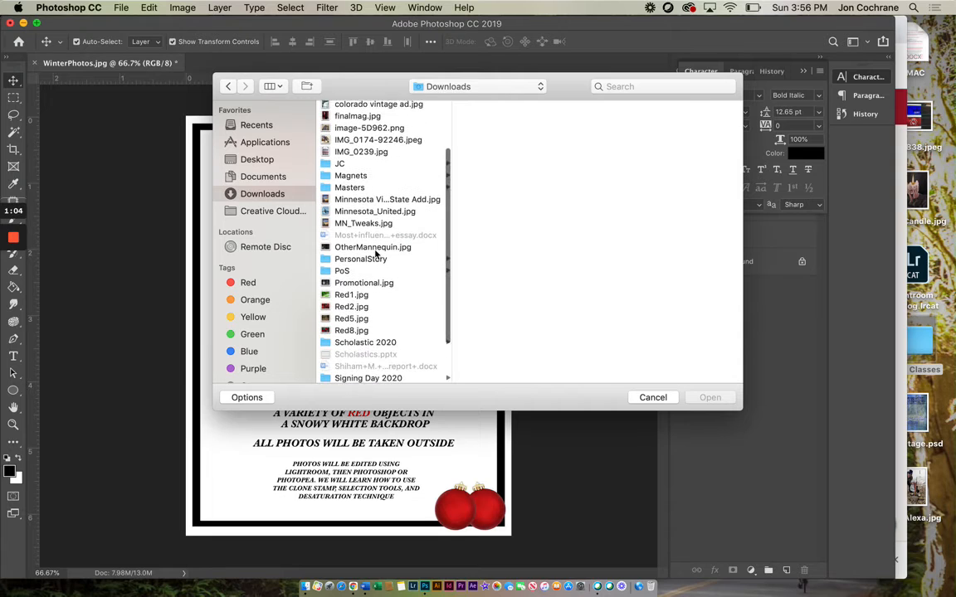
scroll(375, 255, "down", 1)
left_click(353, 288)
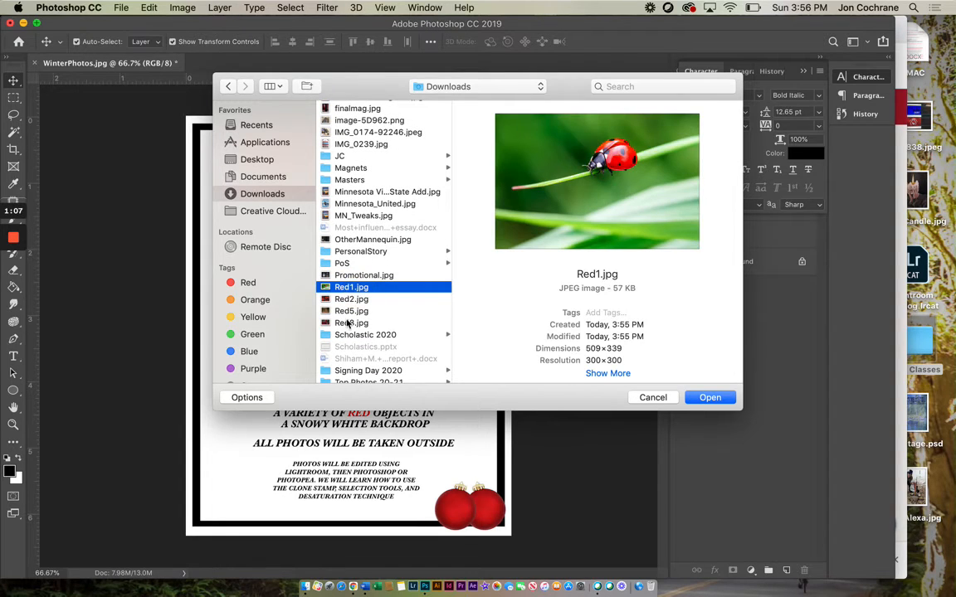
left_click(347, 324, "shift")
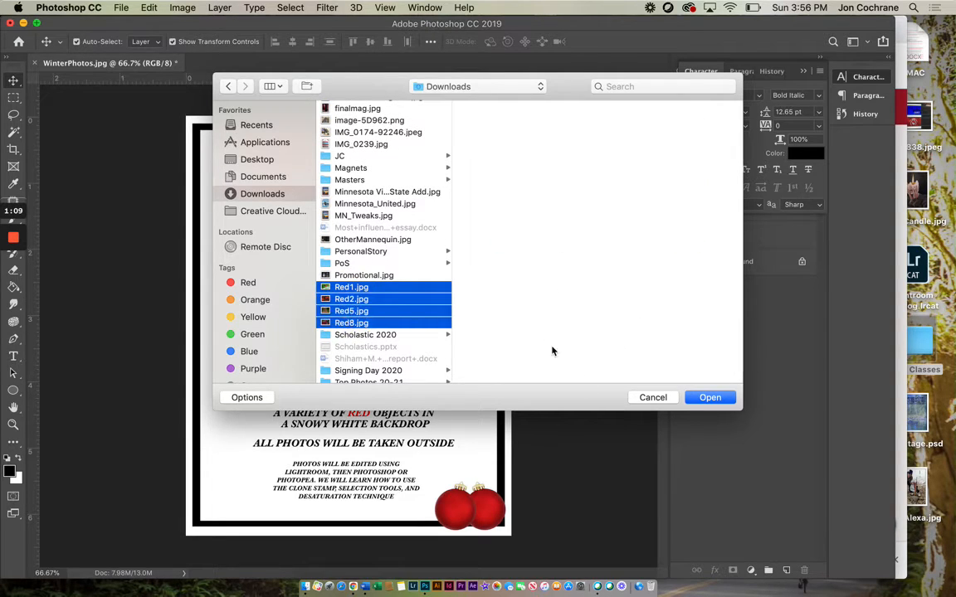
left_click(706, 398)
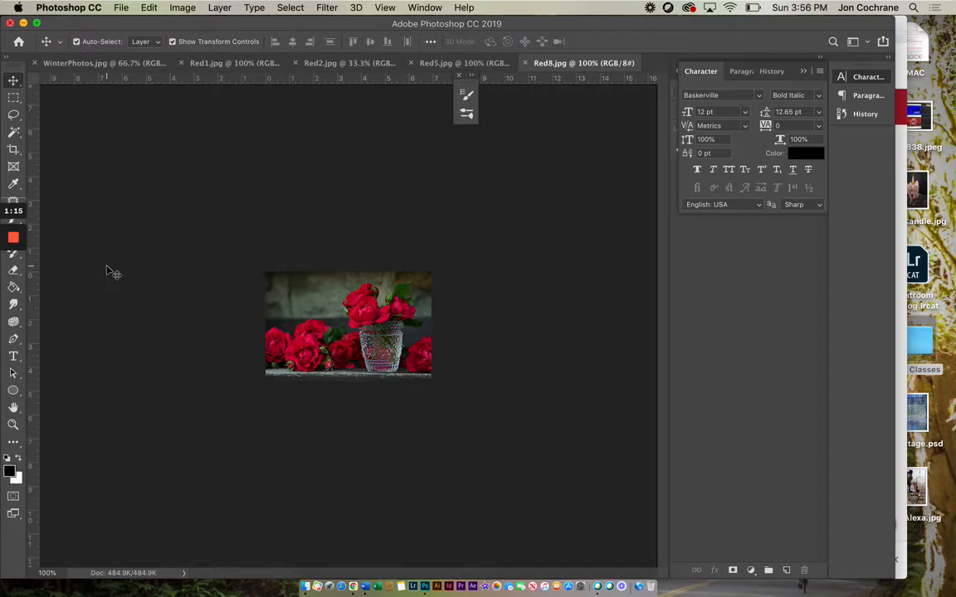
Step: Bring up the ladybug image Red1.jpg and magnify it to 300% with the Zoom tool
left_click_drag(150, 28, 172, 28)
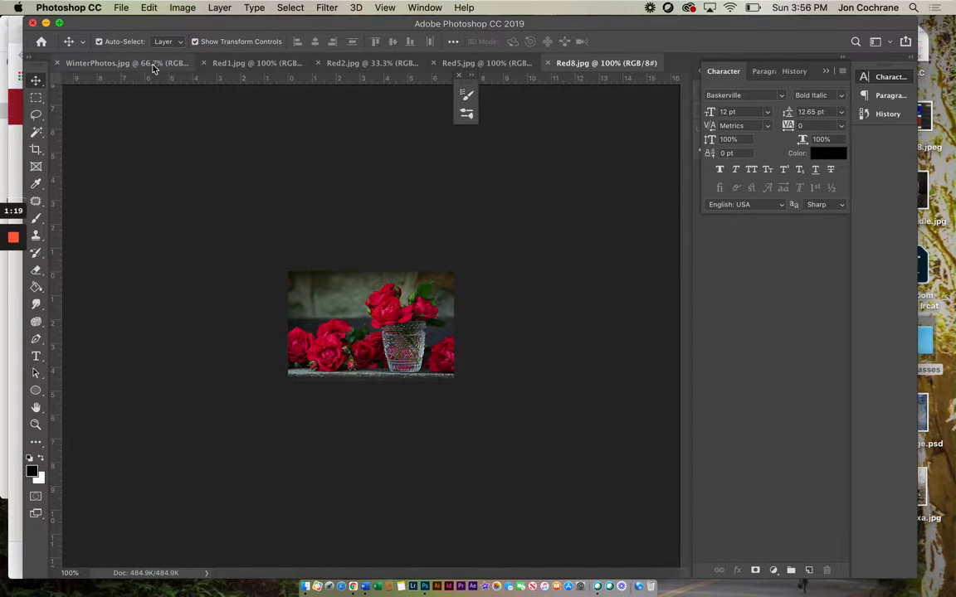
left_click(226, 64)
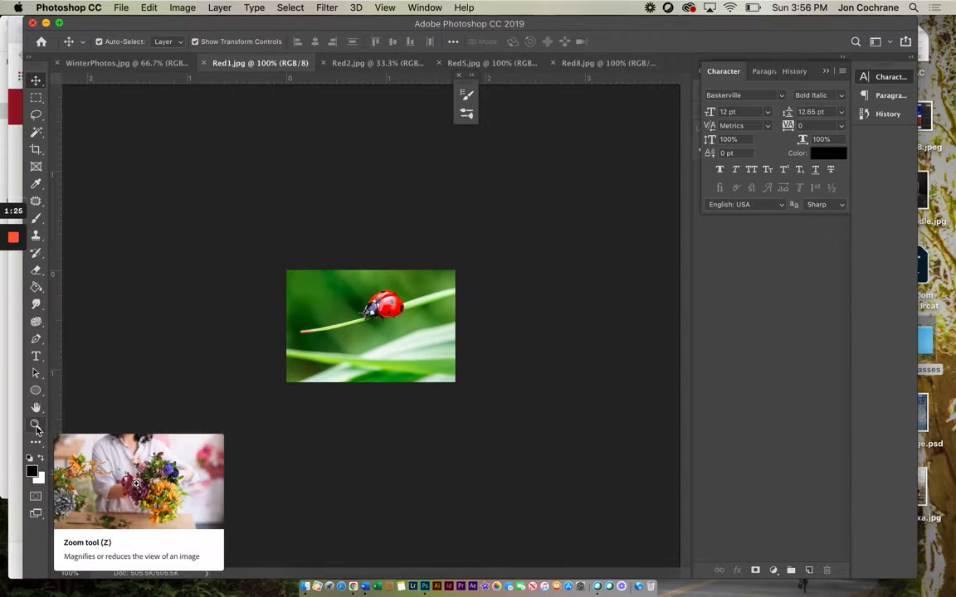
left_click(35, 427)
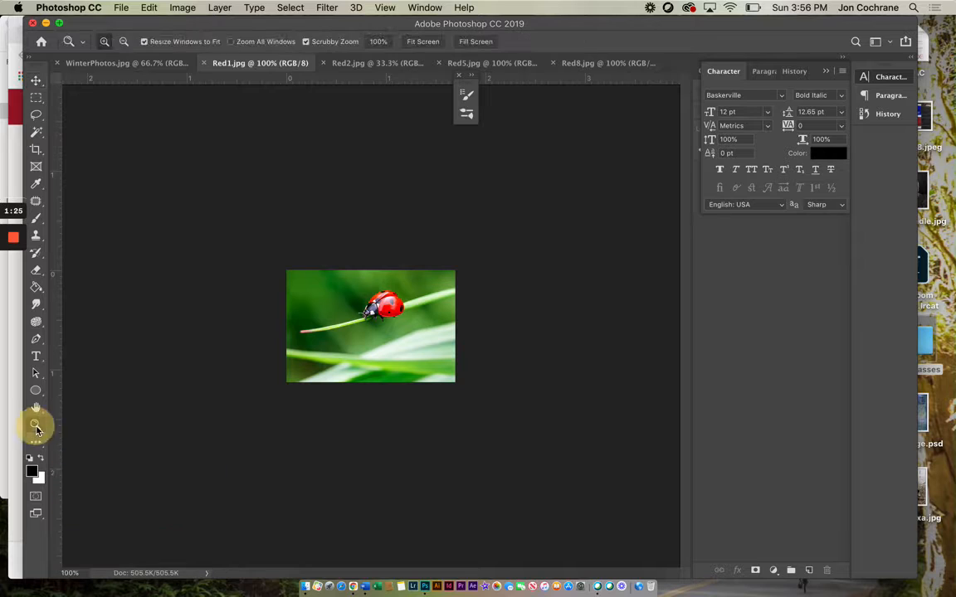
left_click(367, 333)
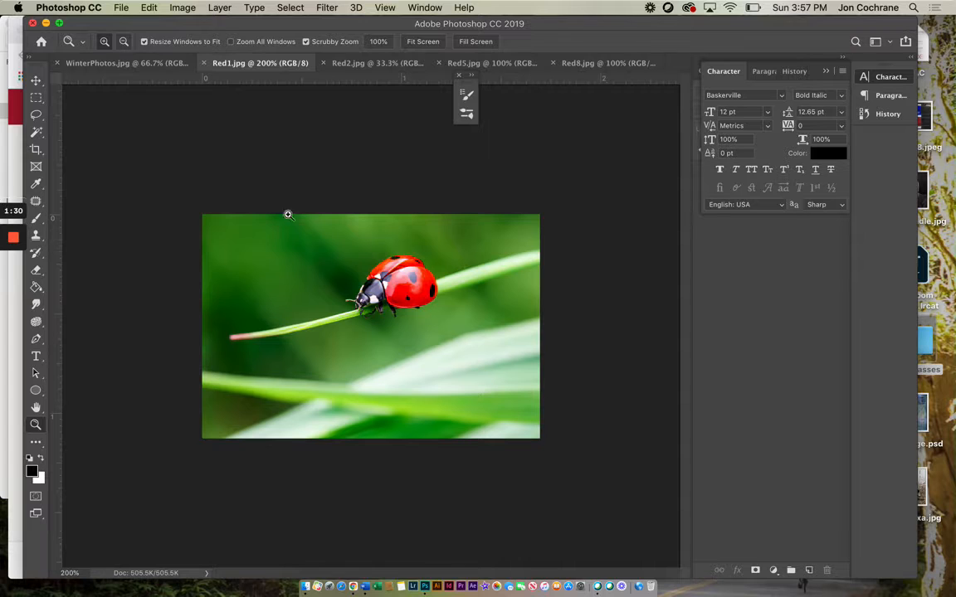
left_click(362, 317)
left_click(123, 41)
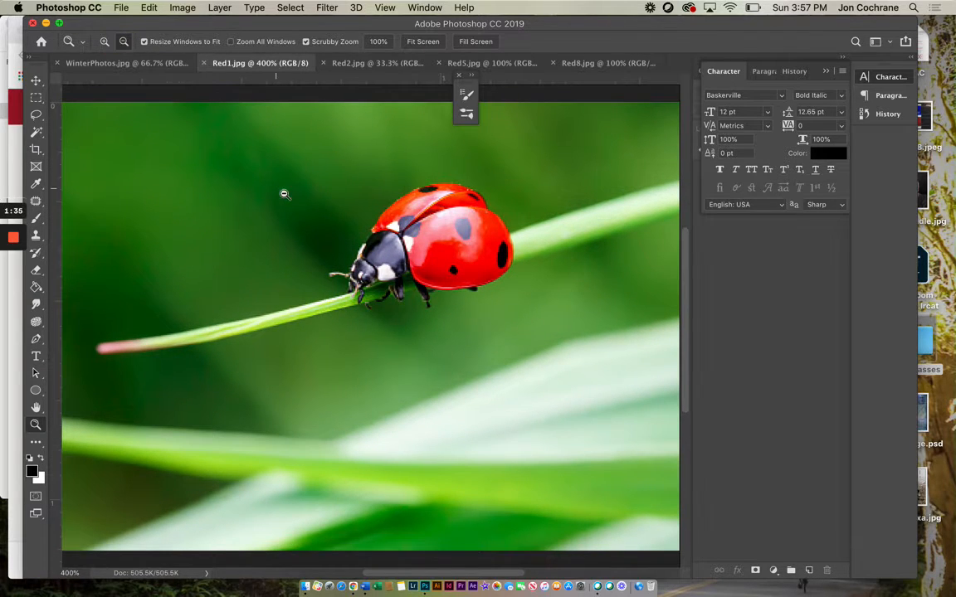
left_click(334, 250)
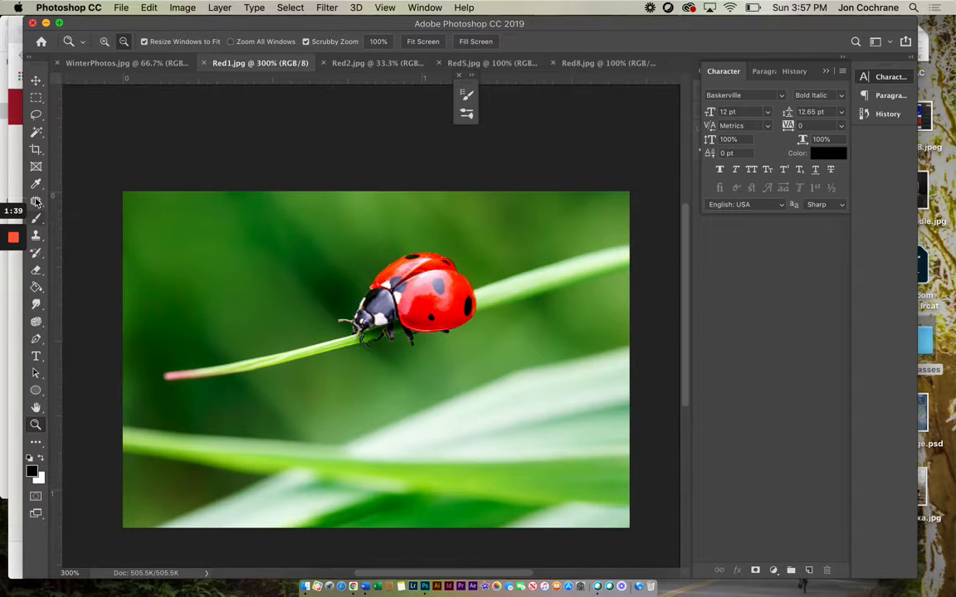
Step: Select the ladybug's red shell with the Quick Selection tool, using a 23 px brush
left_click(39, 132)
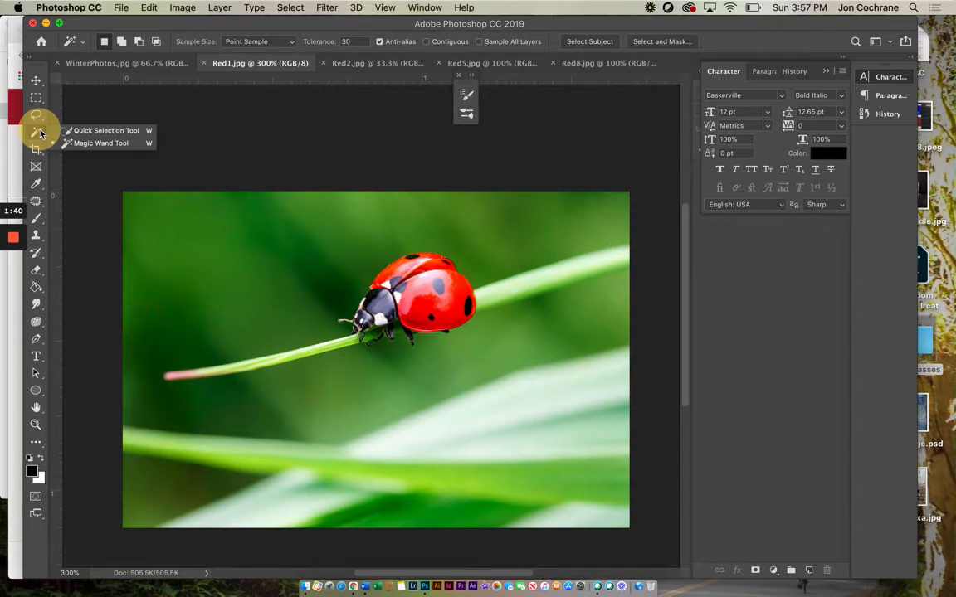
left_click(91, 130)
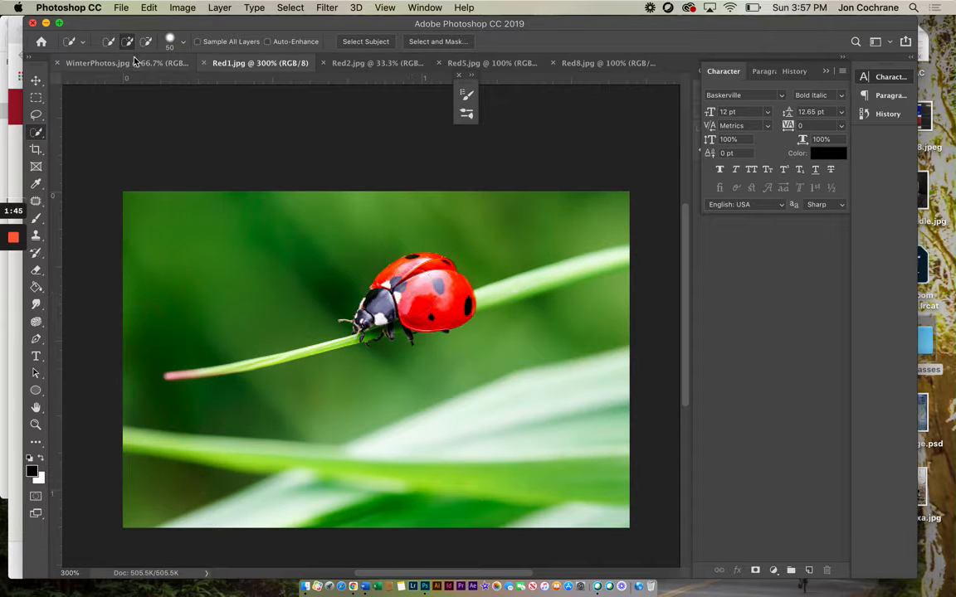
left_click(183, 44)
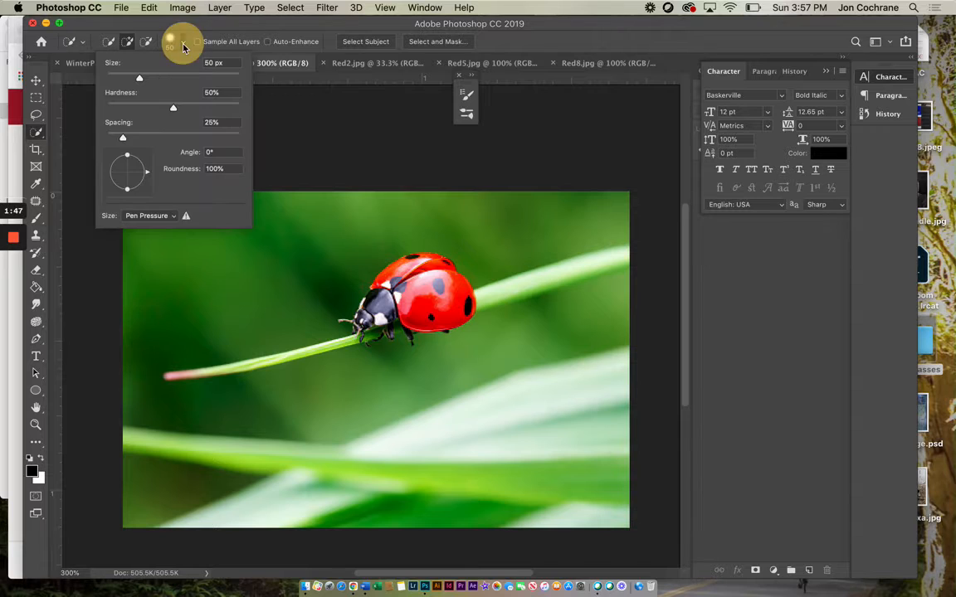
left_click_drag(141, 80, 123, 77)
left_click(183, 44)
mouse_move(410, 276)
left_mouse_down()
mouse_move(390, 266)
mouse_move(442, 293)
left_mouse_up()
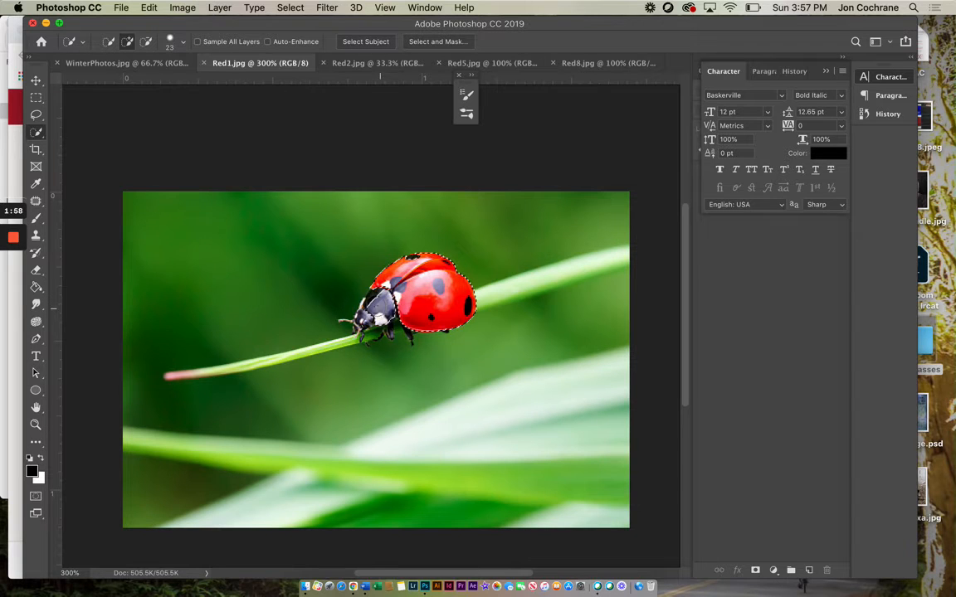
Step: Try adding the ladybug's black head to the selection and undo the addition
left_click(378, 305)
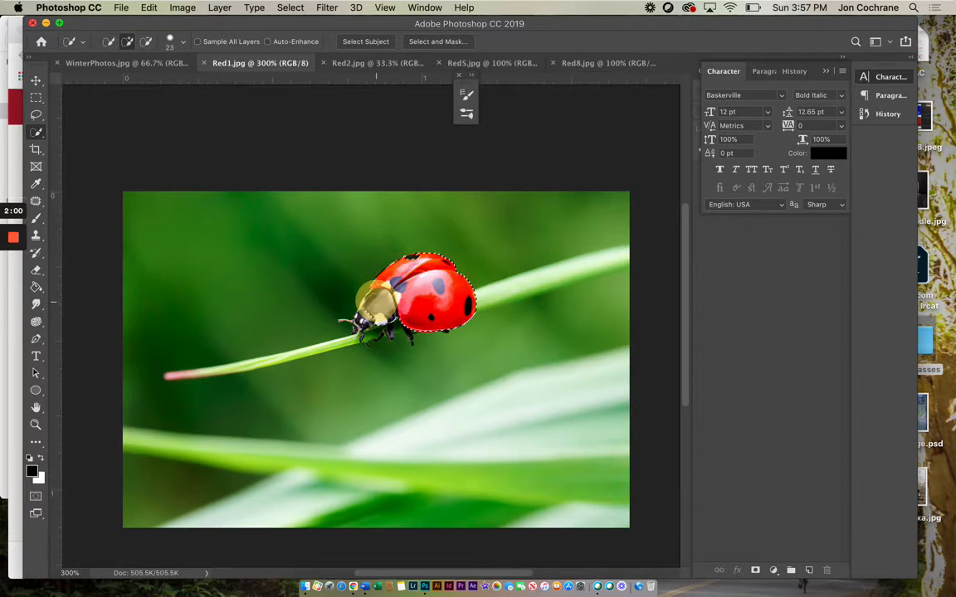
key("super+z")
key("super+z")
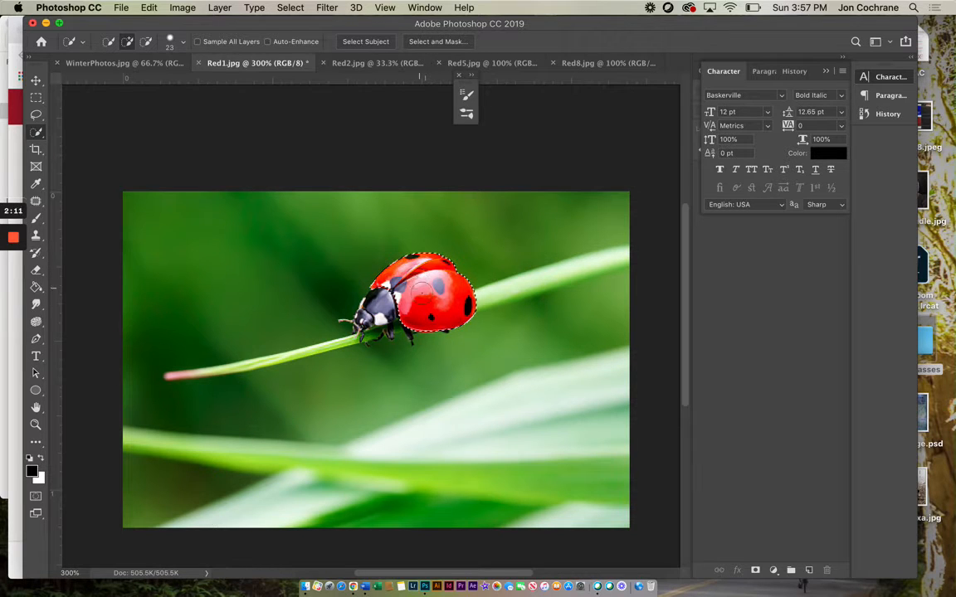
Step: Collapse the Character panel covering the layers, and invert the selection to the background and back to the ladybug's shell
left_click(826, 71)
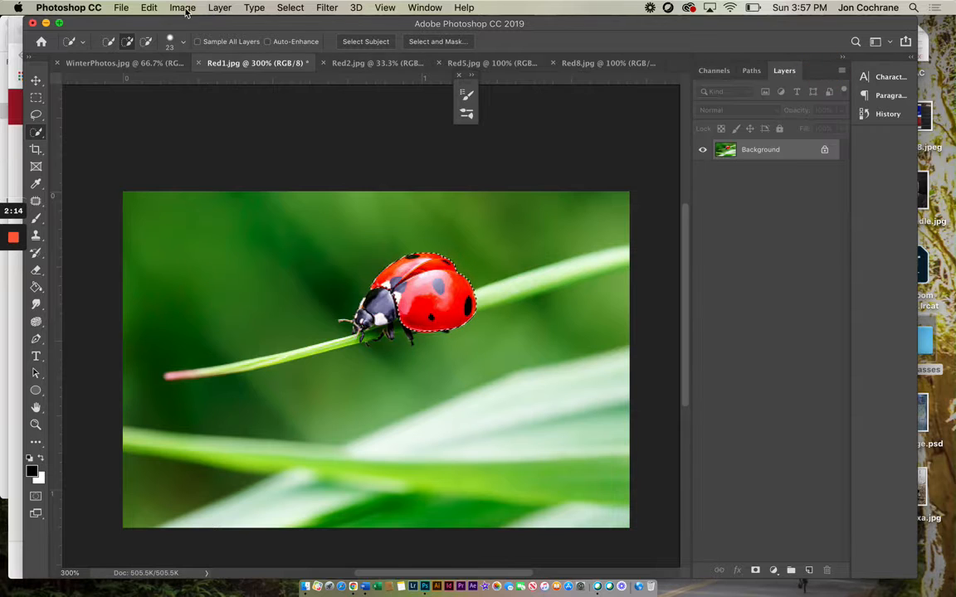
left_click(288, 8)
left_click(294, 62)
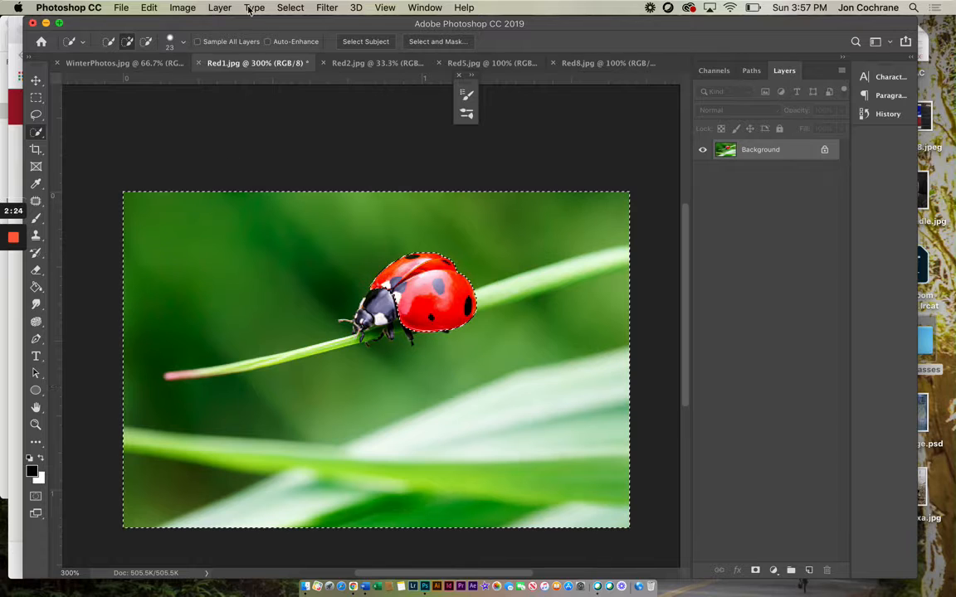
left_click(290, 8)
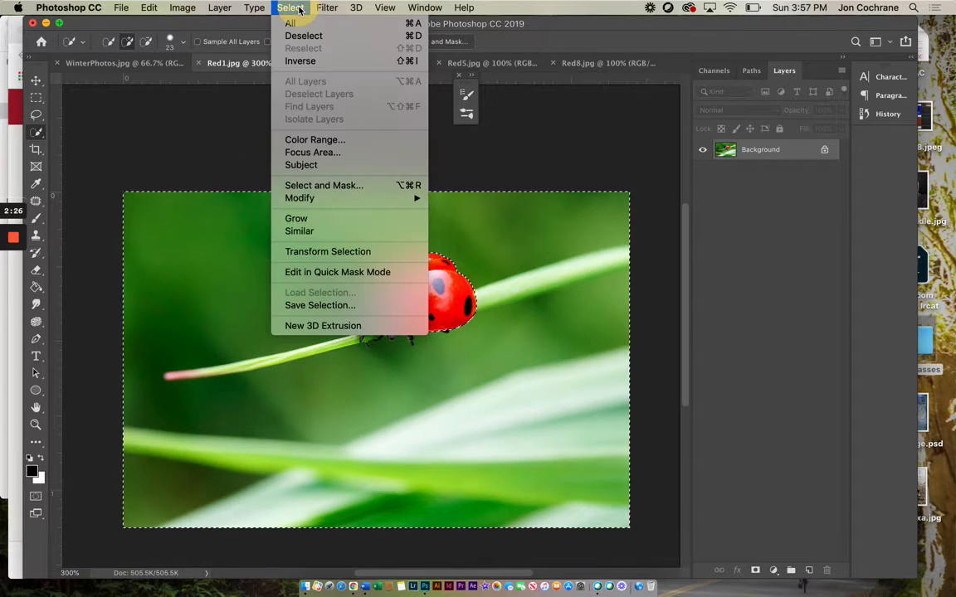
left_click(309, 63)
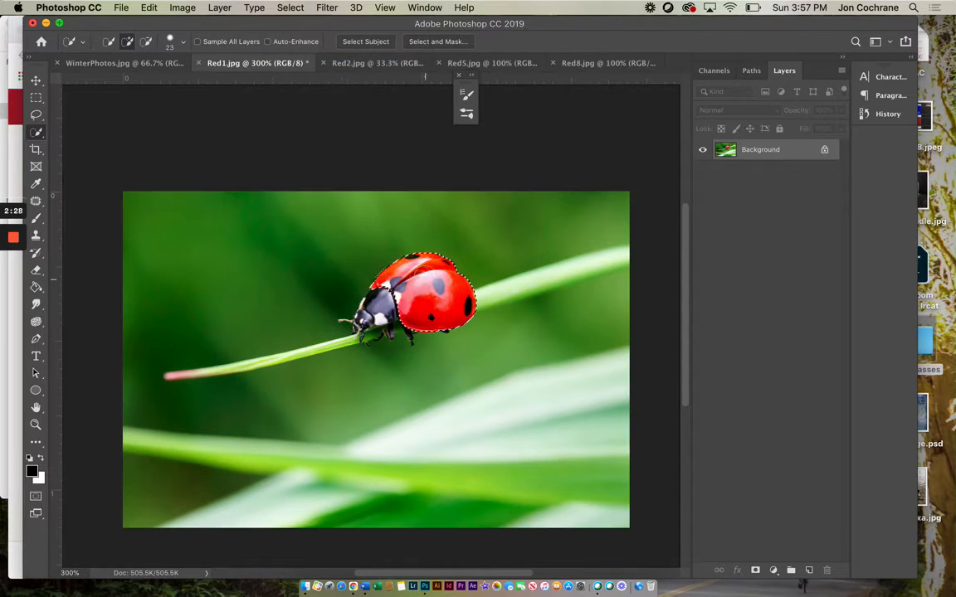
Step: Try desaturating the ladybug's selected red shell, and undo the desaturation
left_click(290, 8)
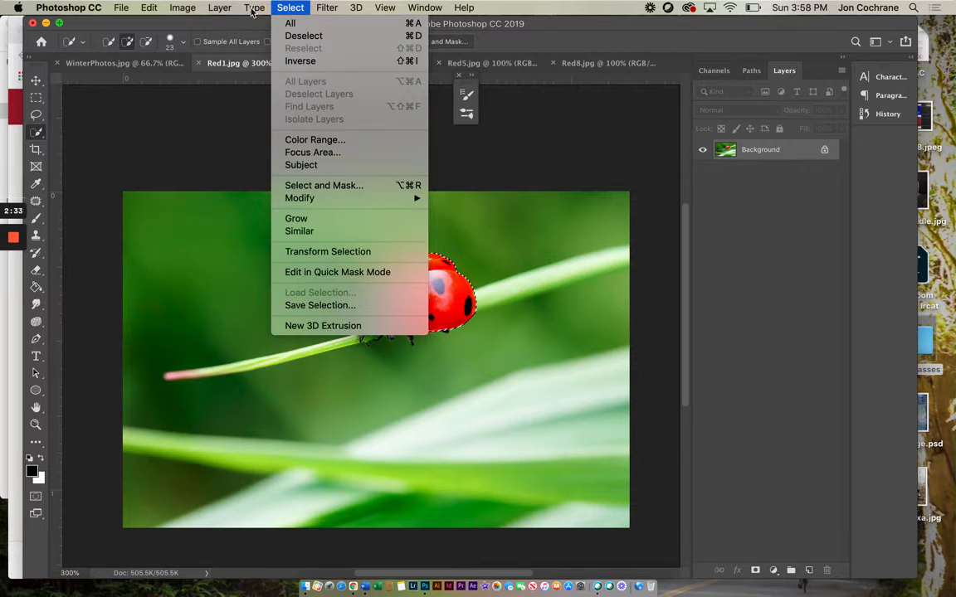
mouse_move(184, 9)
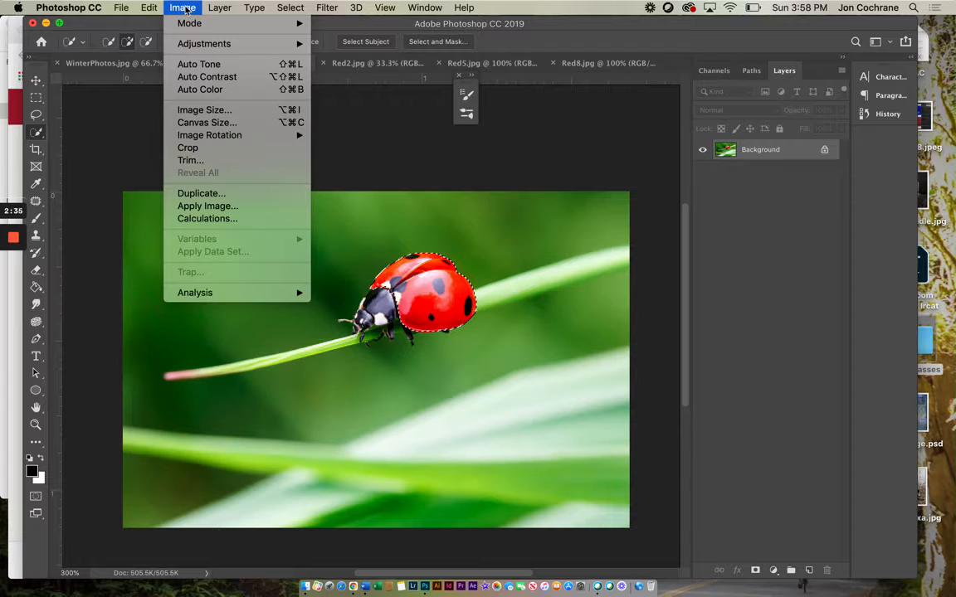
mouse_move(249, 43)
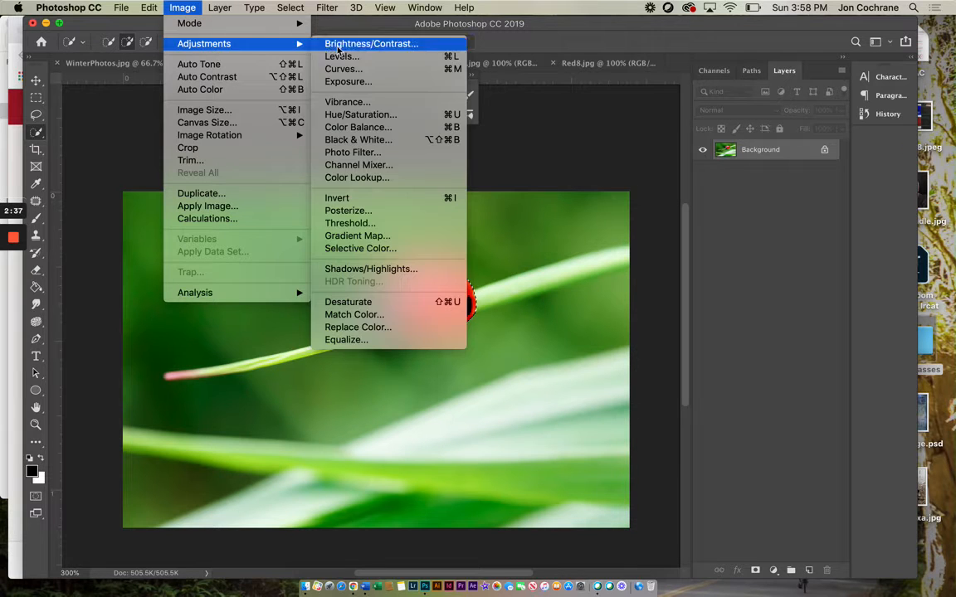
left_click(347, 302)
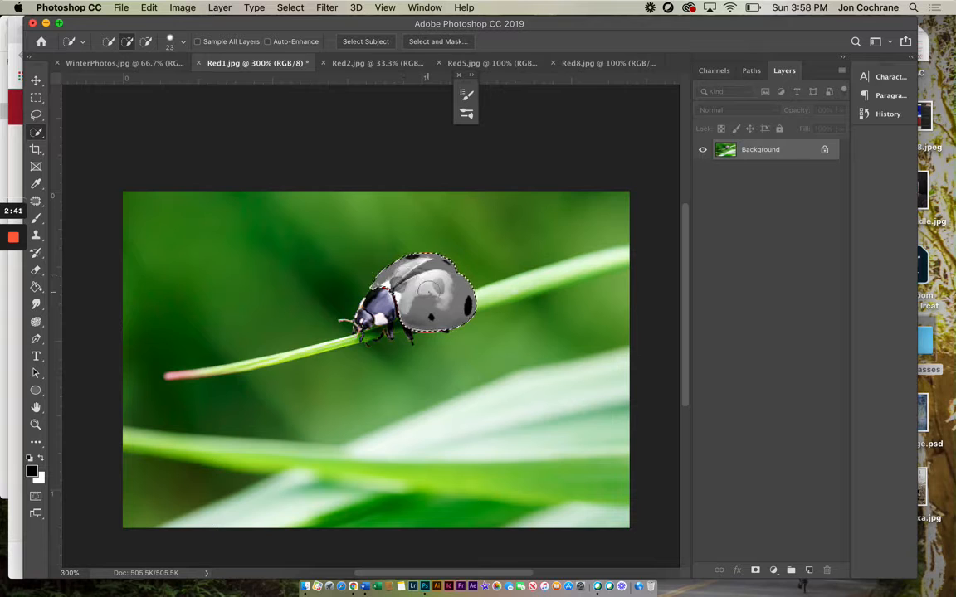
key("super+z")
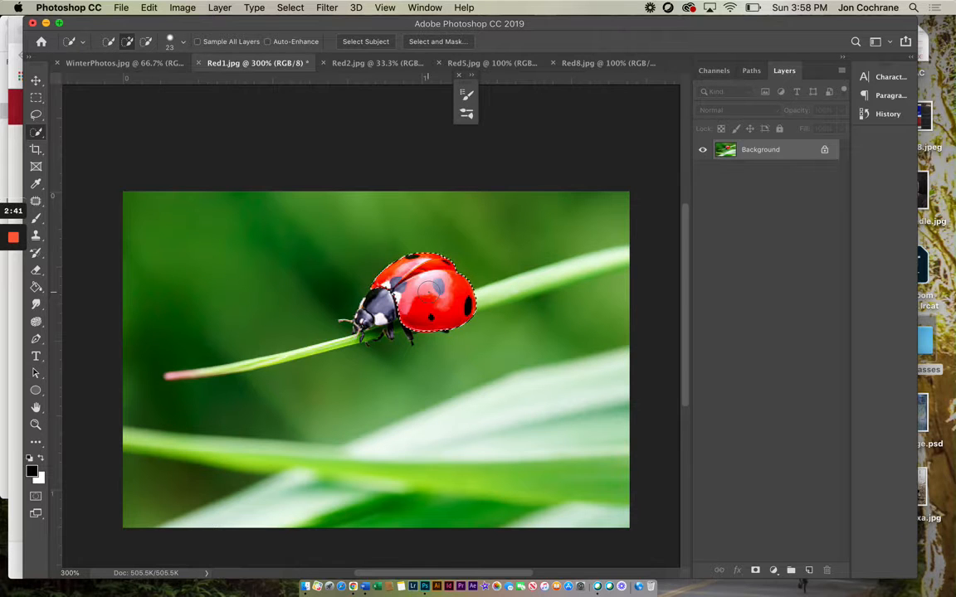
Step: Desaturate everything outside the ladybug's red shell by inverting the selection, and clear the selection
left_click(304, 8)
left_click(274, 59)
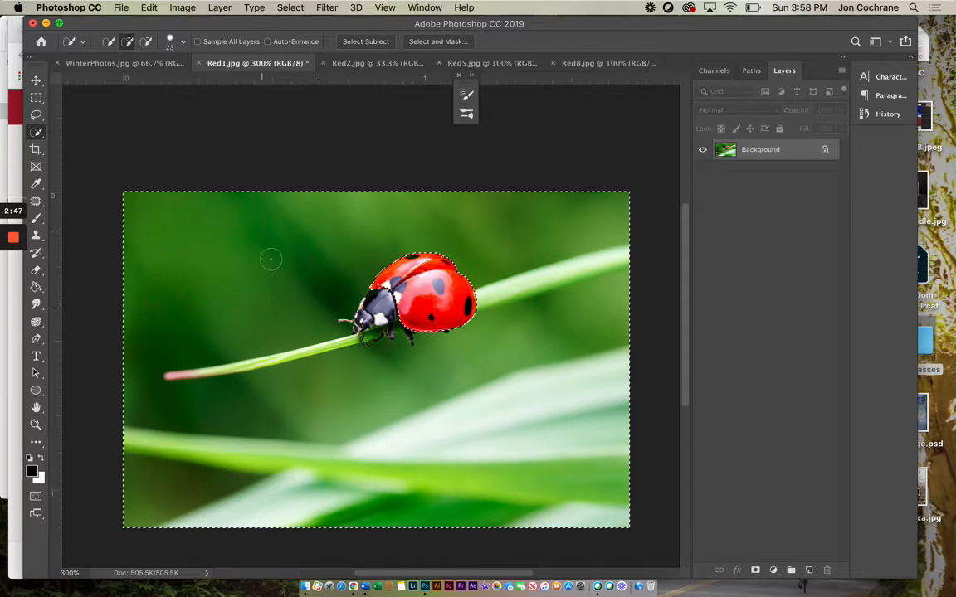
left_click(183, 8)
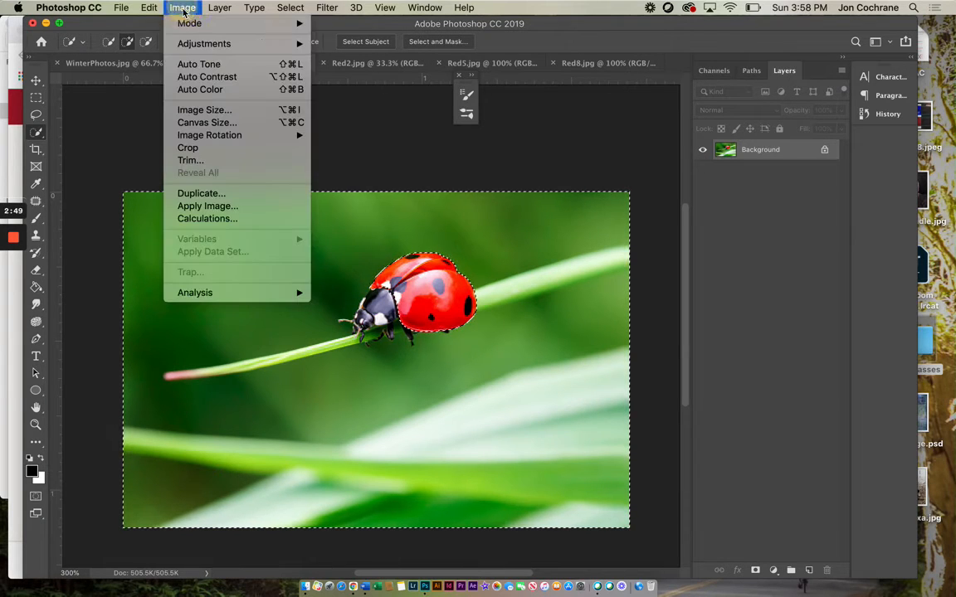
mouse_move(192, 44)
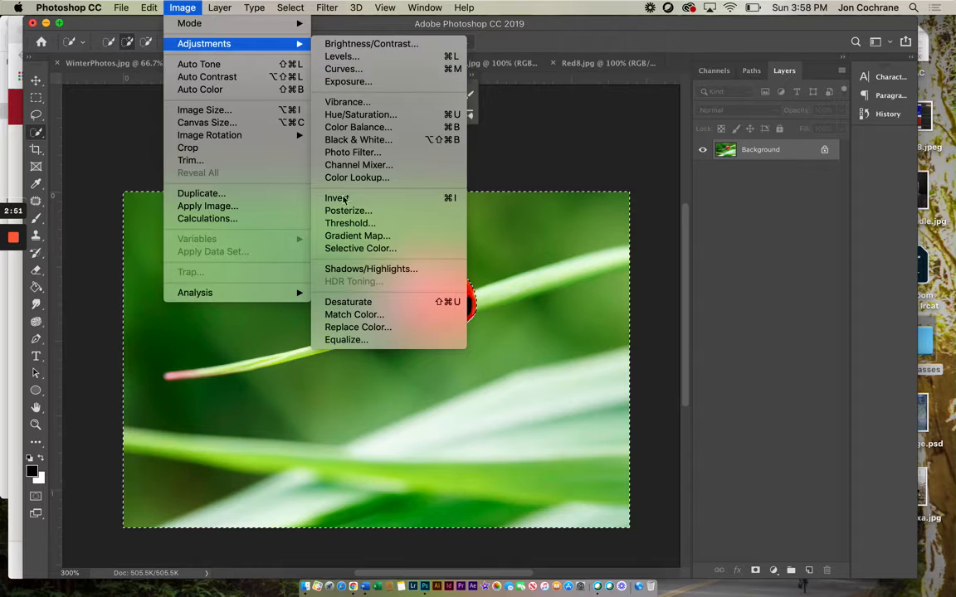
left_click(344, 302)
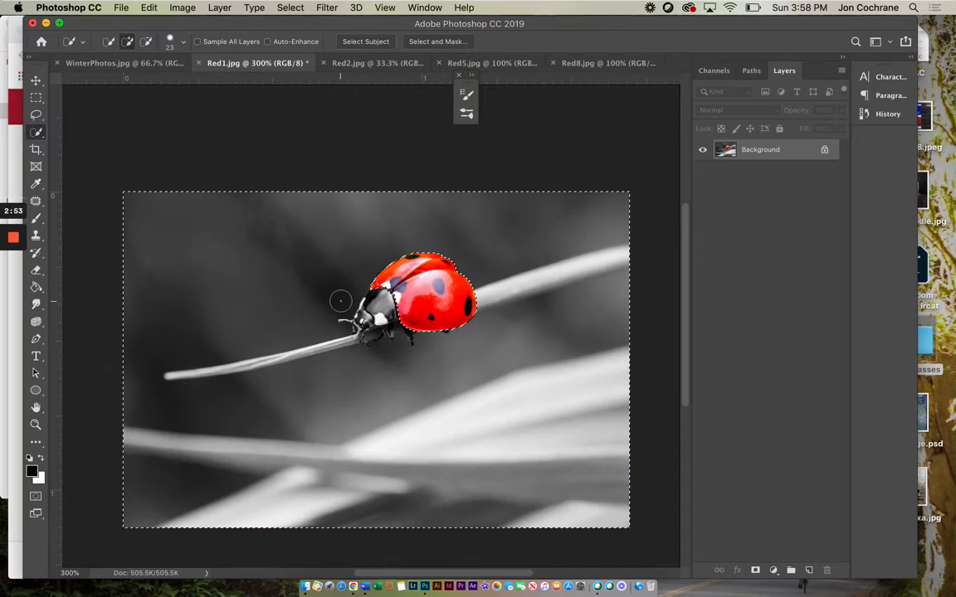
left_click(39, 118)
left_click(151, 129)
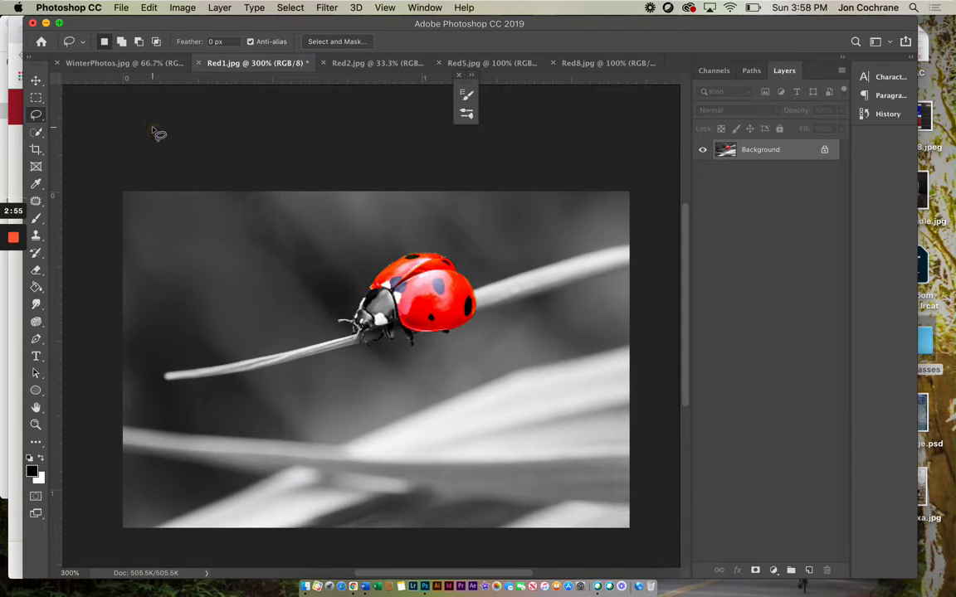
Step: Bring up Red2.jpg and select the body of the bright red central pepper with the Quick Selection tool, using a 95 px brush
left_click(342, 64)
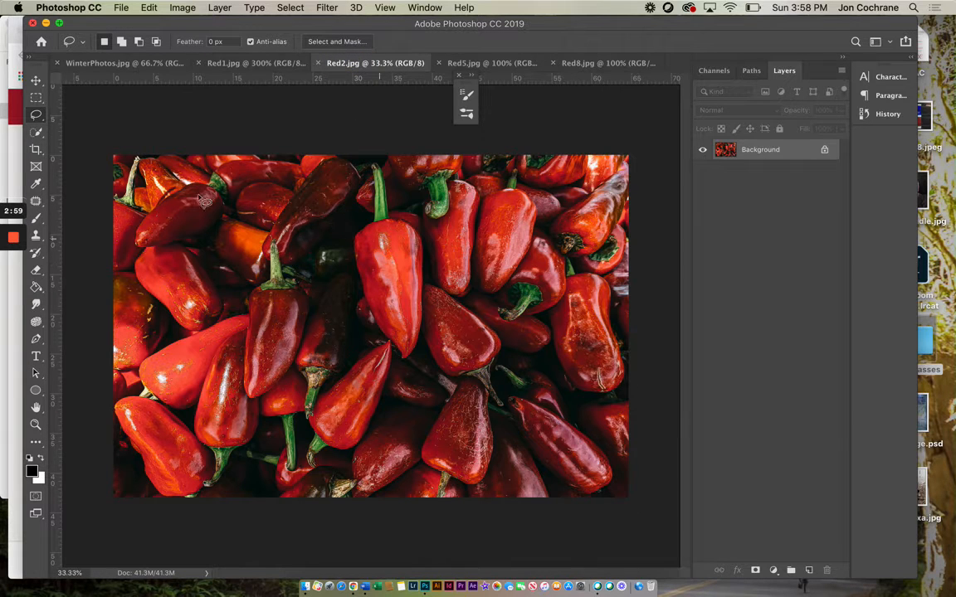
left_click(35, 132)
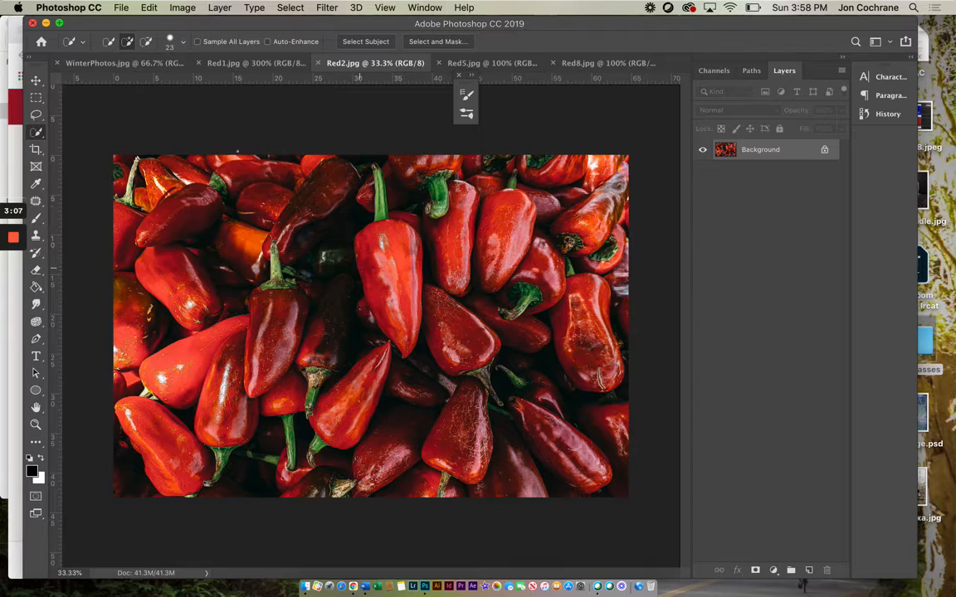
left_click(173, 44)
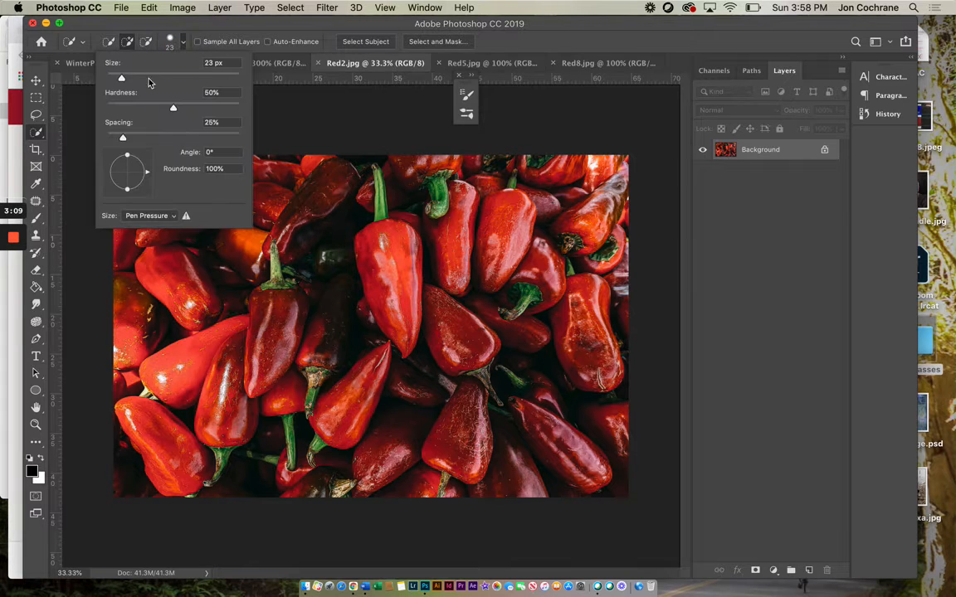
left_click_drag(150, 80, 170, 81)
left_click(369, 238)
left_click_drag(383, 235, 406, 249)
left_click(413, 255)
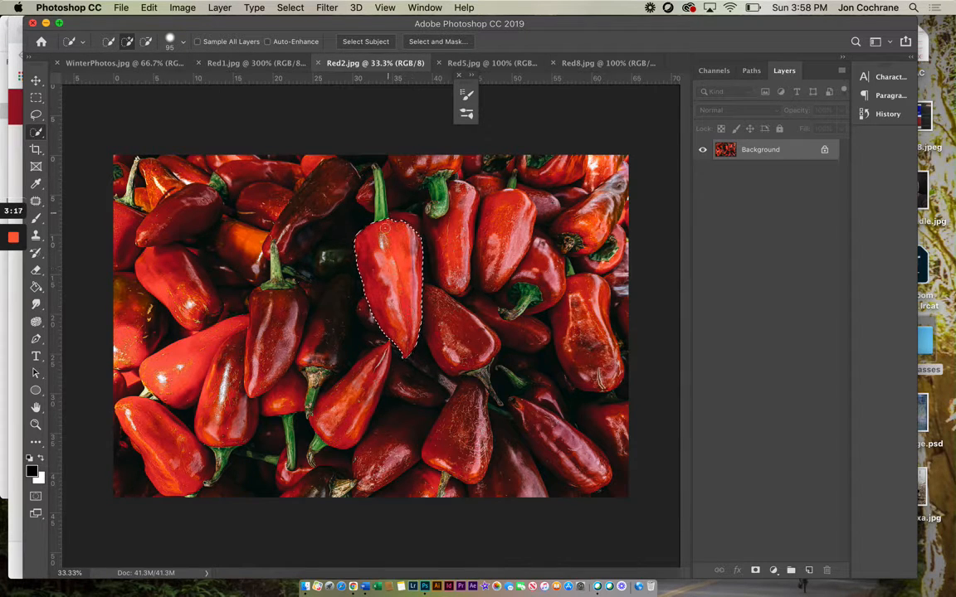
Step: Add the central pepper's green stem to the selection and subtract the spill beside the stem's tip
left_click_drag(381, 217, 382, 214)
left_click(379, 192)
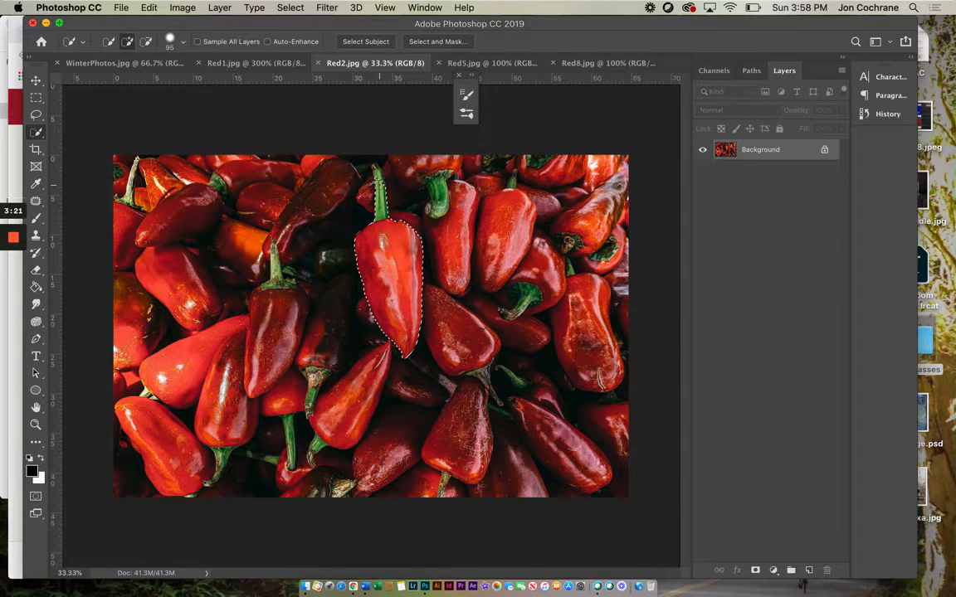
left_click(378, 180)
left_click(375, 167)
left_click(145, 40)
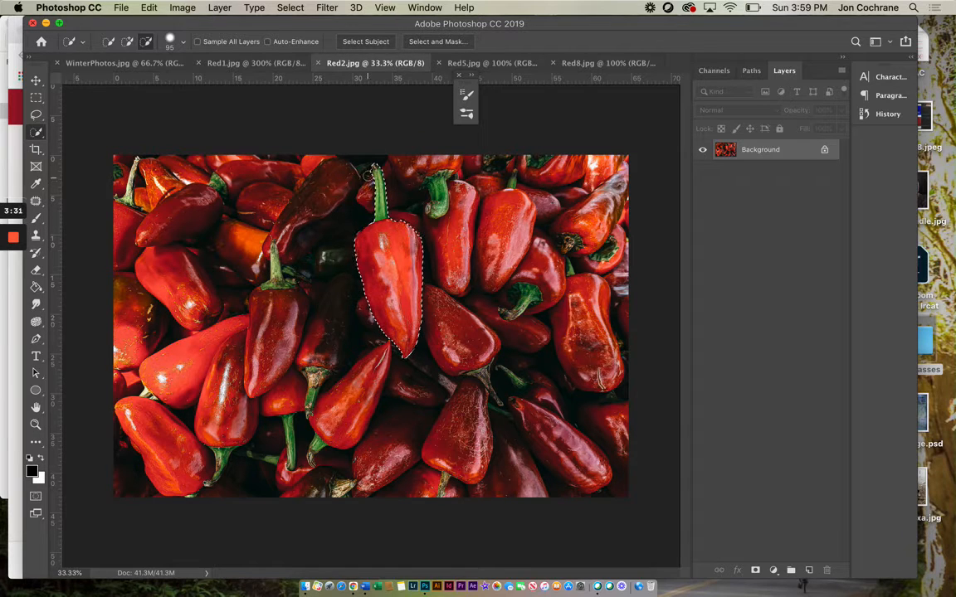
left_click(367, 172)
Step: Try desaturating all the peppers around the central one through an inverted selection, and deselect
left_click(292, 10)
left_click(260, 60)
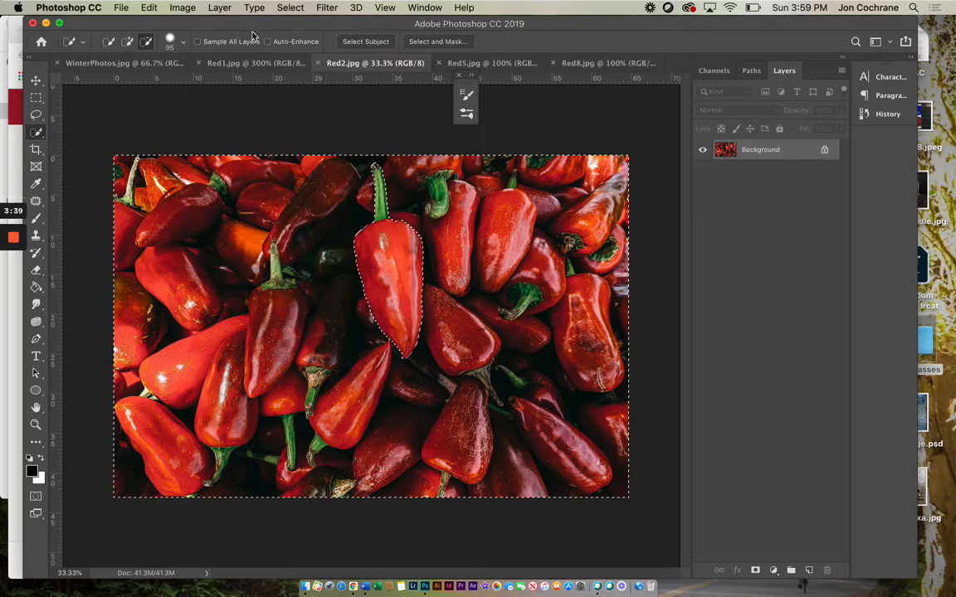
left_click(183, 8)
mouse_move(249, 43)
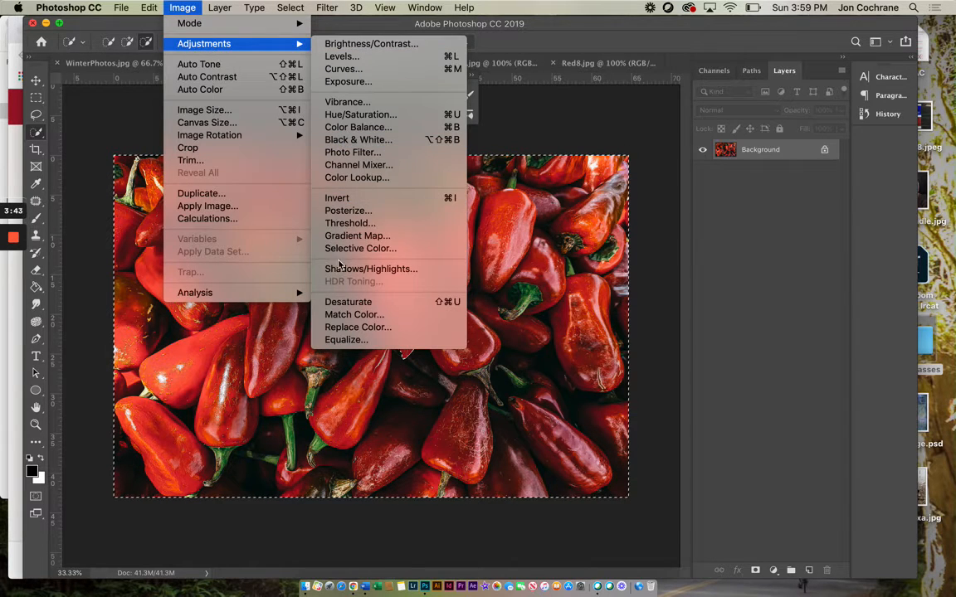
left_click(342, 302)
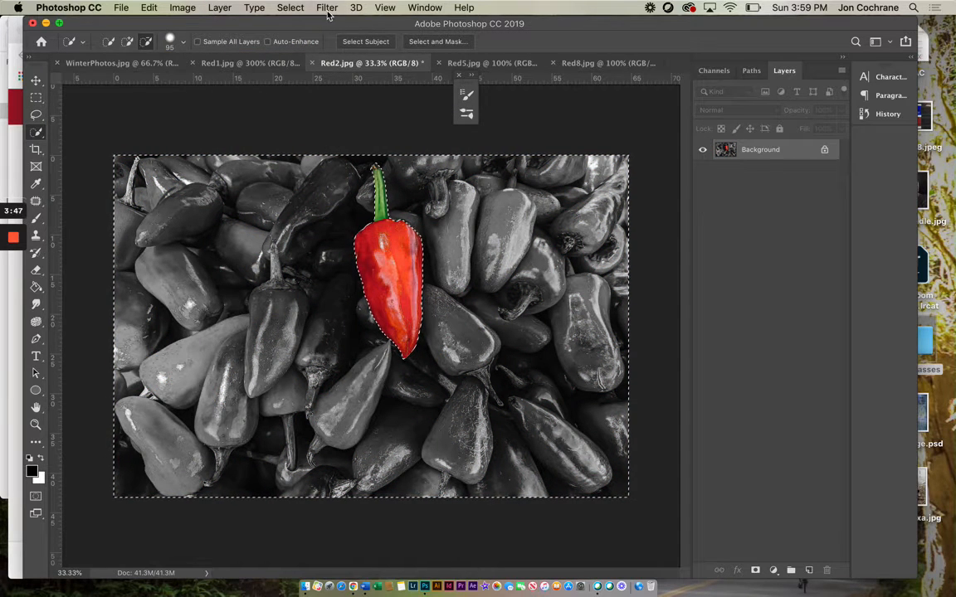
left_click(290, 7)
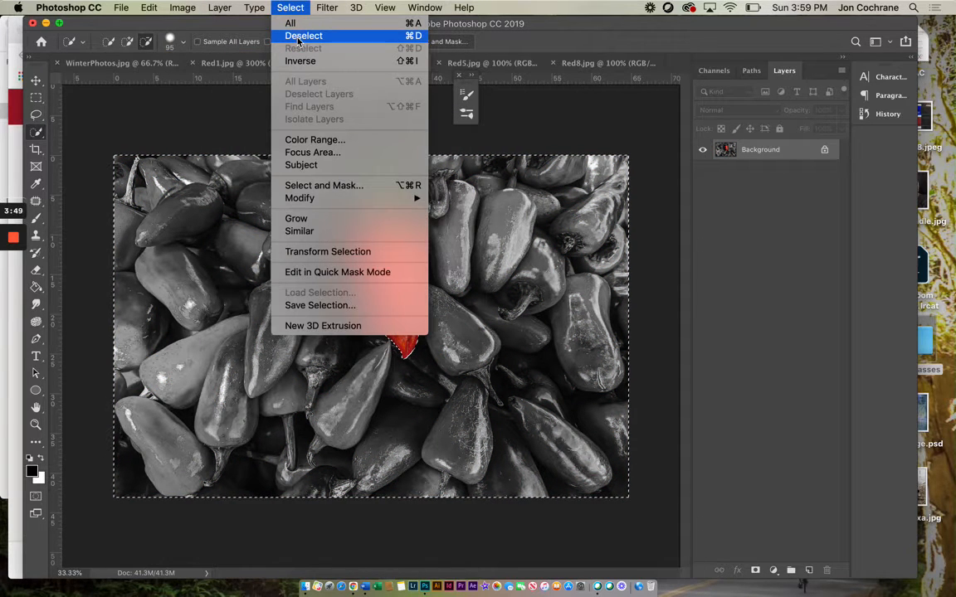
left_click(300, 37)
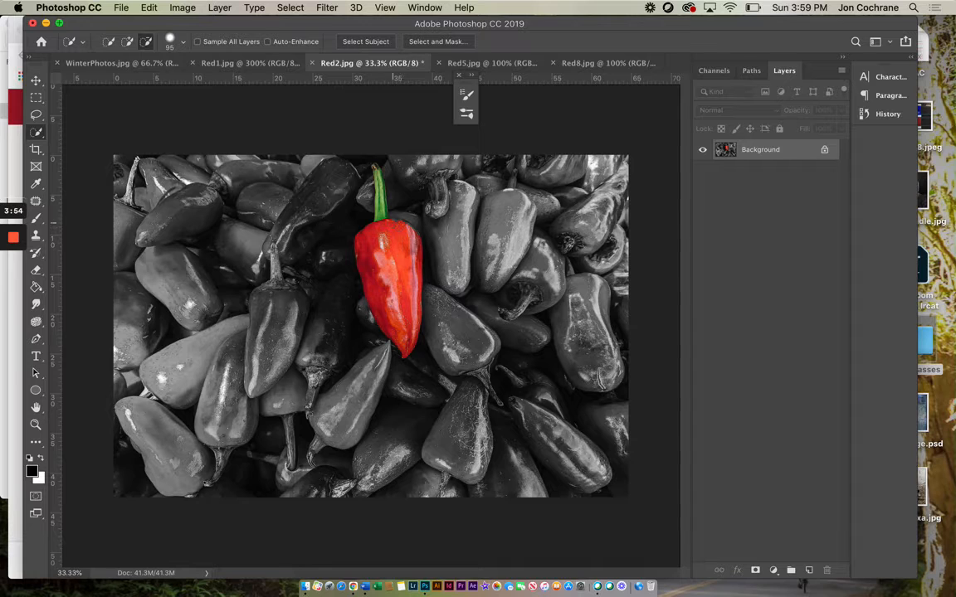
Step: Undo the deselection, the desaturation and the inversion to get back to the central pepper's selection
left_click(151, 10)
left_click(154, 23)
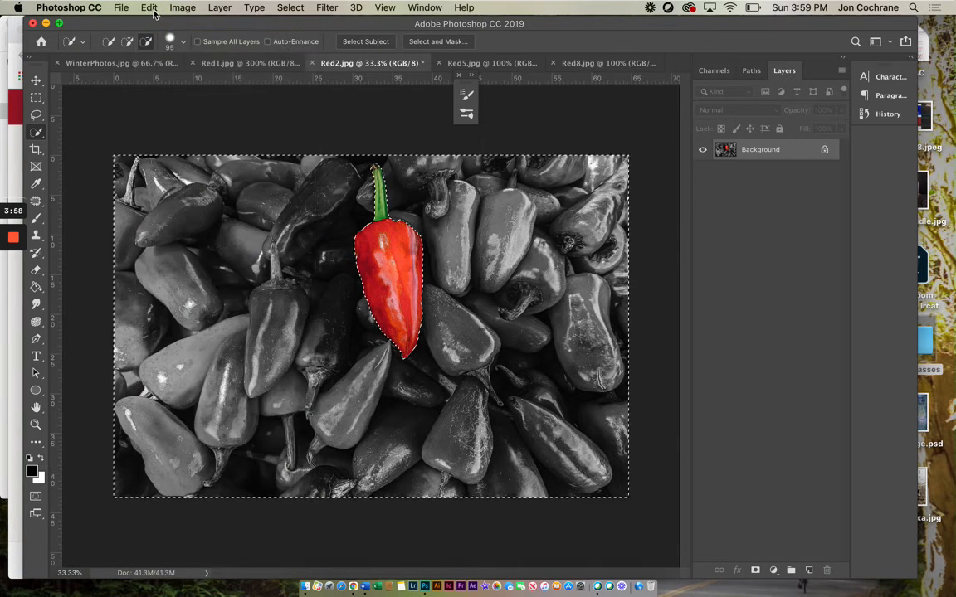
left_click(151, 8)
left_click(158, 23)
left_click(149, 9)
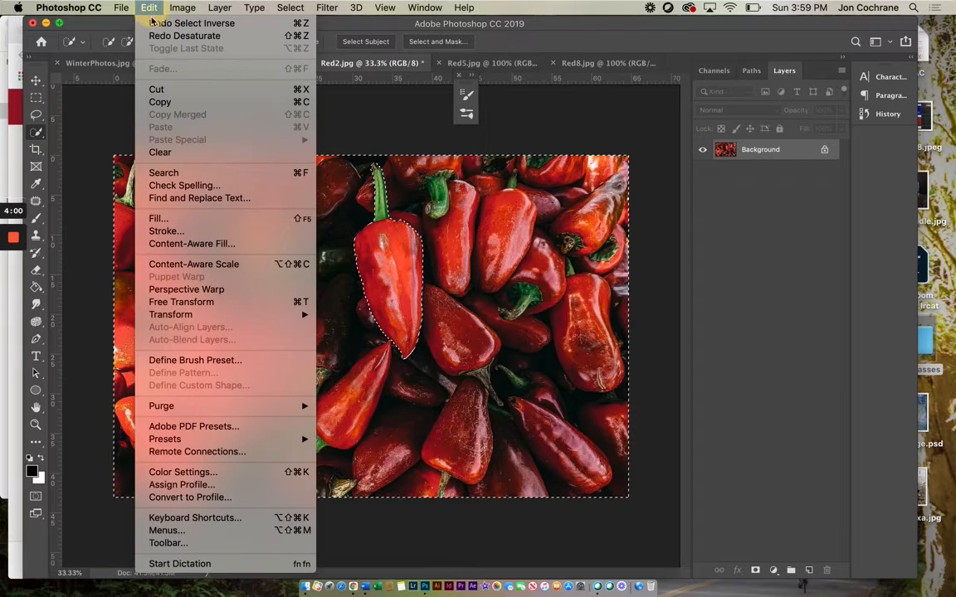
left_click(157, 23)
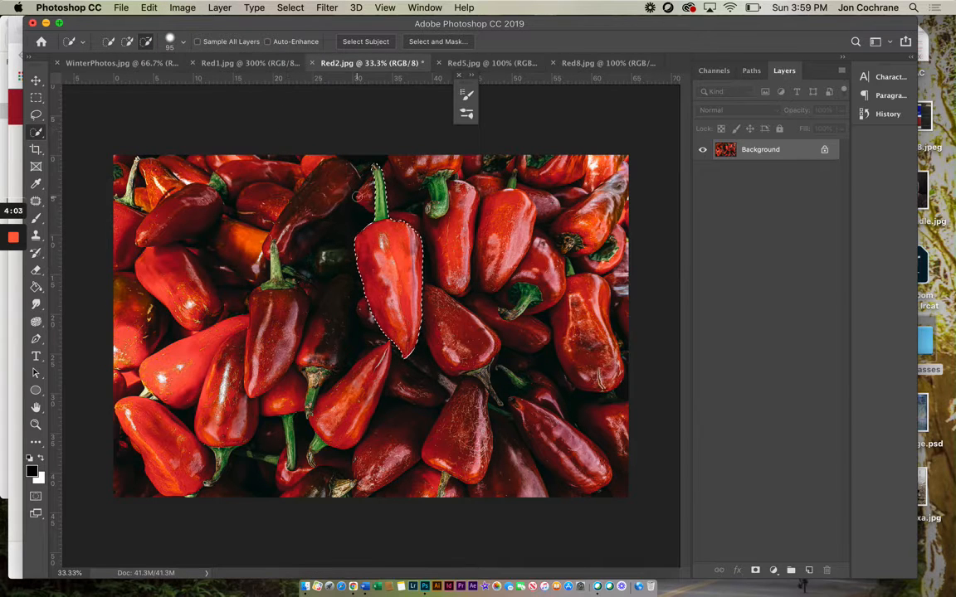
Step: Add the missing part of the central pepper's upper edge, beside the stem, back to the selection
left_click(127, 42)
left_click(397, 225)
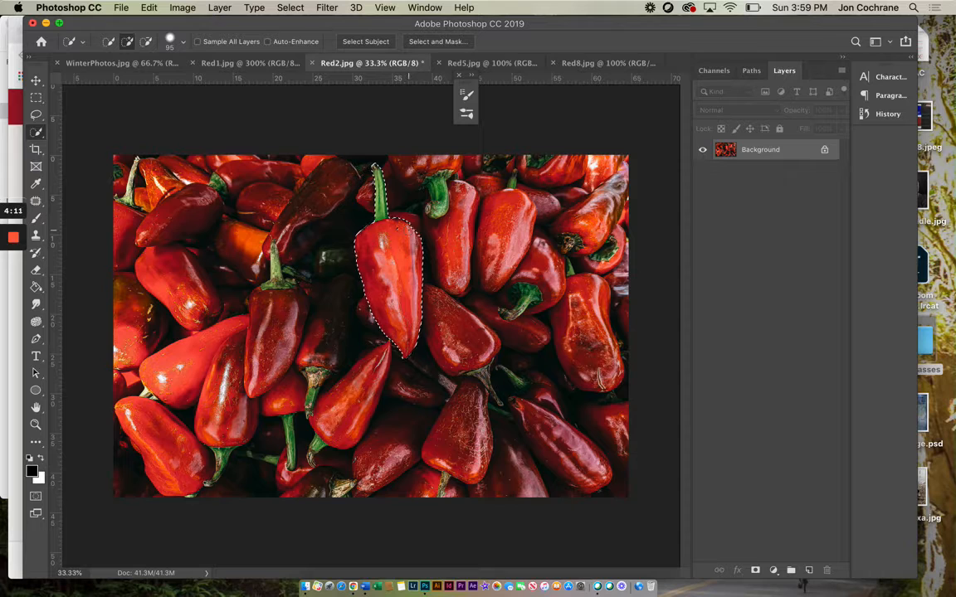
left_click(409, 238)
Step: Invert the selection to desaturate everything except the central red pepper and its stem, and clear the selection
left_click(285, 7)
left_click(266, 60)
left_click(184, 8)
mouse_move(170, 41)
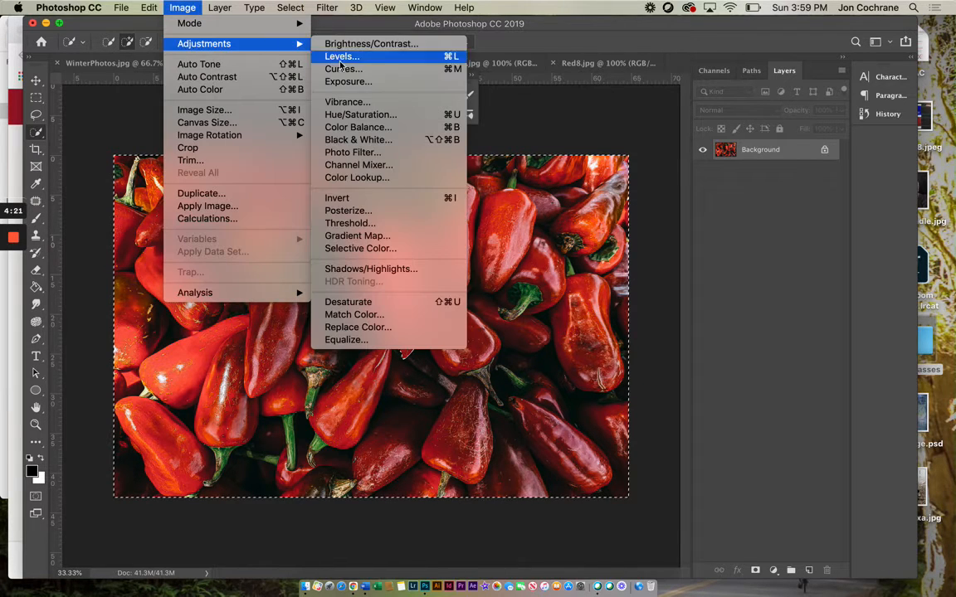
left_click(353, 302)
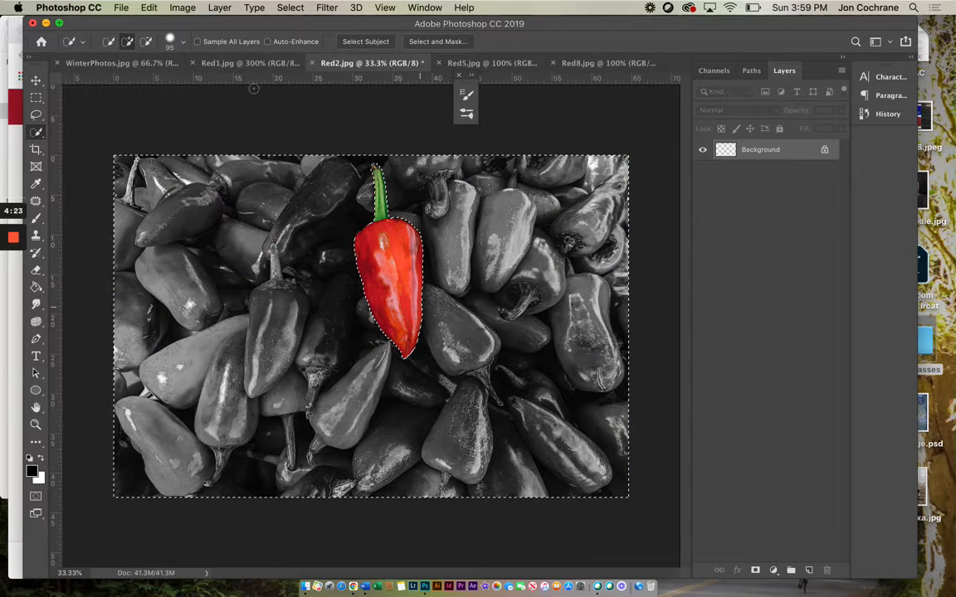
left_click(290, 7)
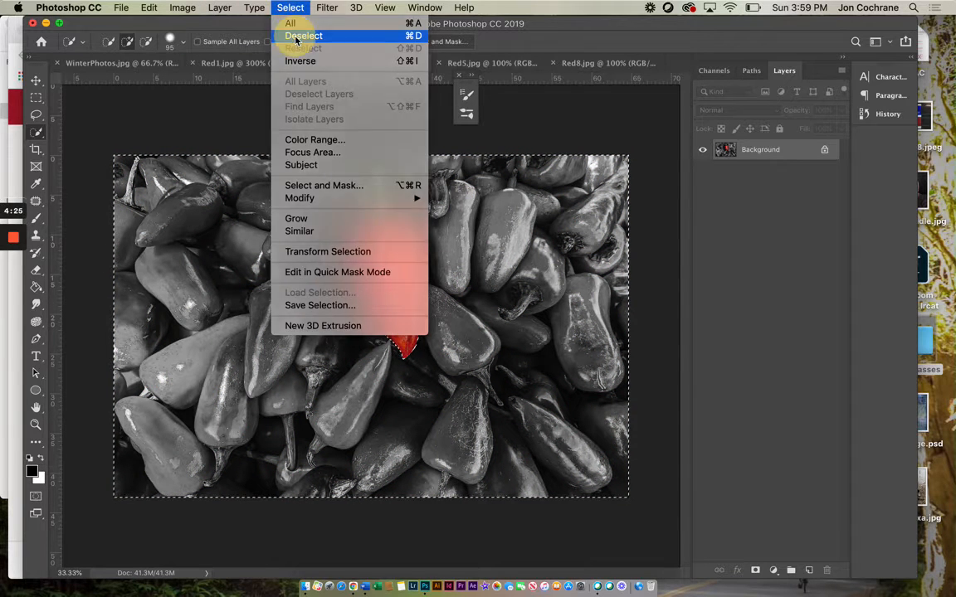
left_click(292, 34)
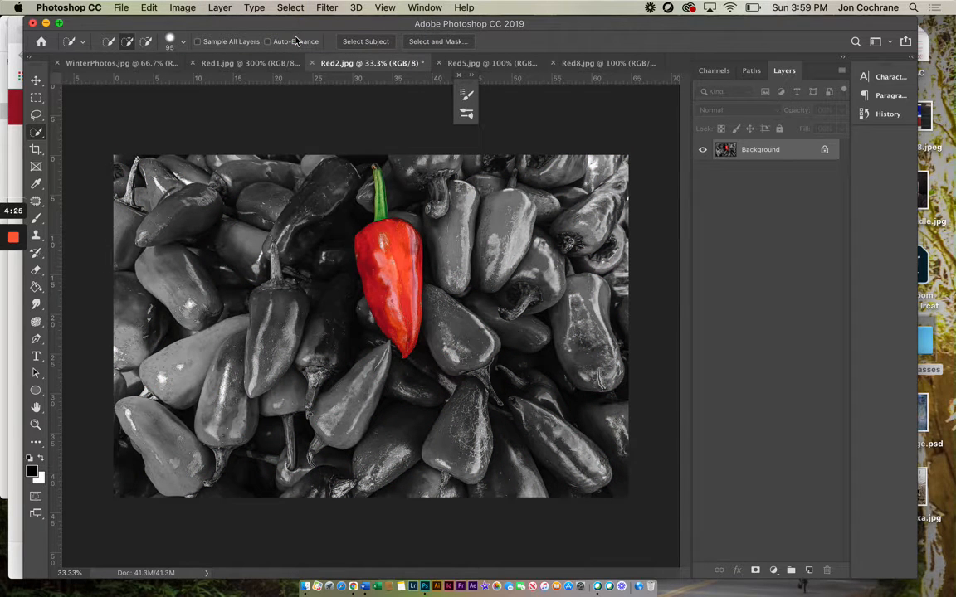
Step: Apply a Levels adjustment to the pepper image with black input 22, midtone 1.5 and a lowered white input
left_click(182, 7)
mouse_move(176, 44)
left_click(341, 57)
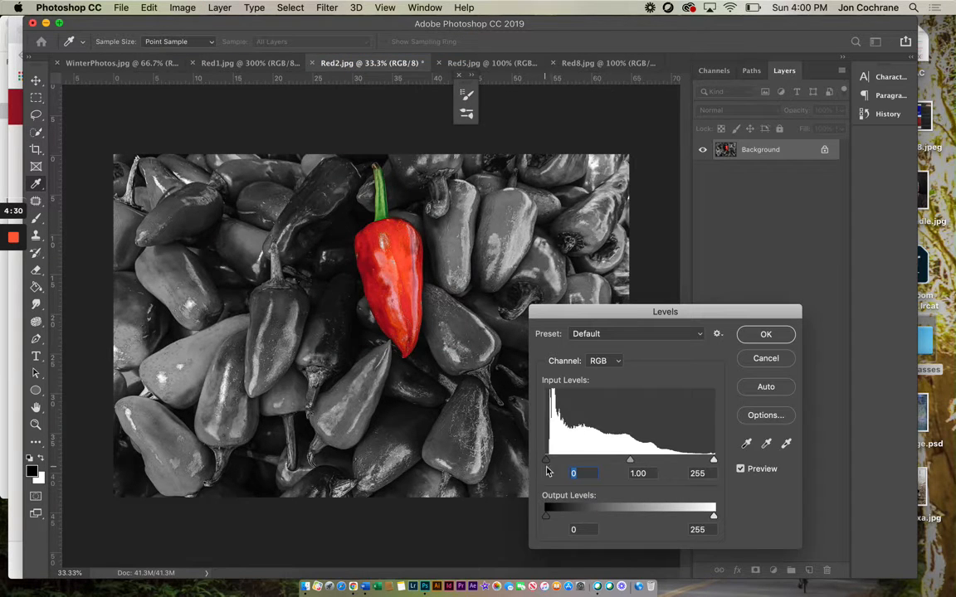
left_click_drag(547, 462, 559, 459)
left_click_drag(637, 461, 616, 462)
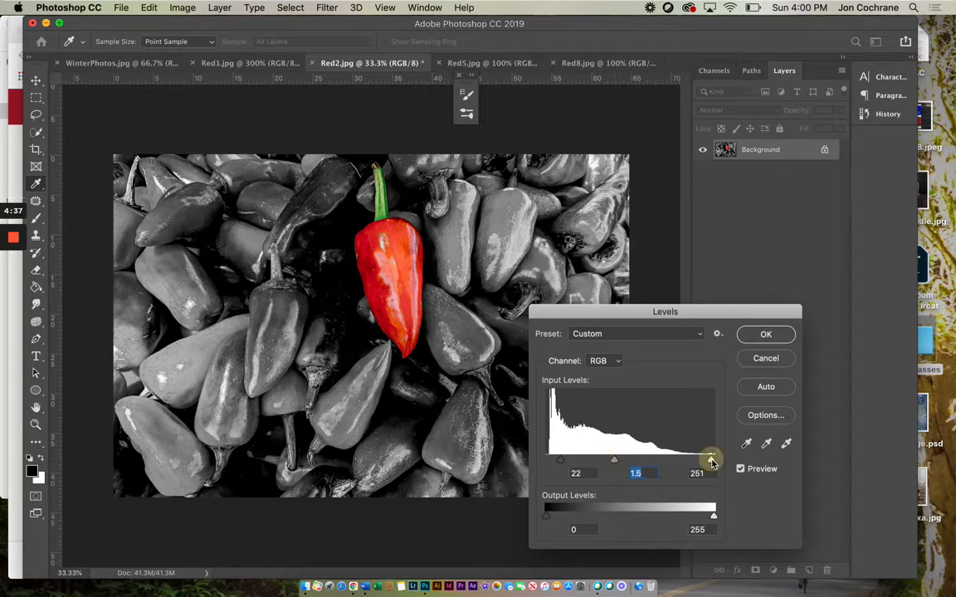
left_click_drag(712, 460, 683, 461)
left_click(759, 335)
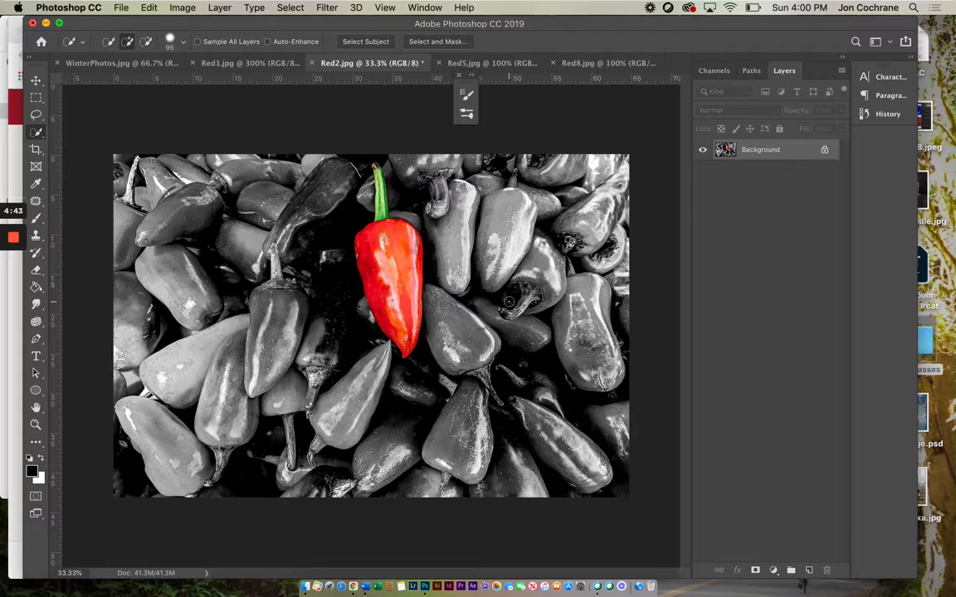
Step: Switch to the umbrella photo Red5.jpg, enlarge it to 200% and activate the Quick Selection tool
left_click(461, 64)
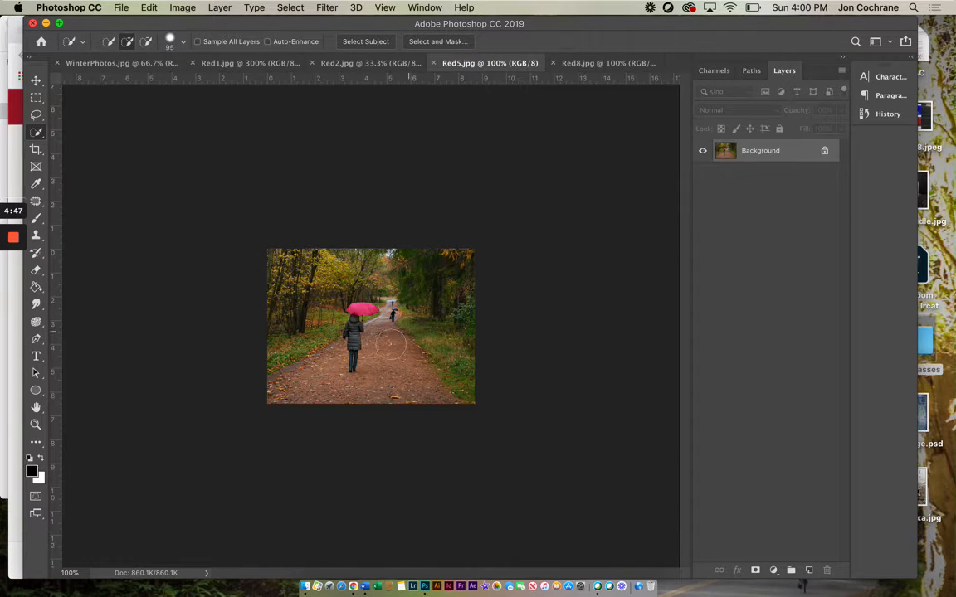
left_click(36, 424)
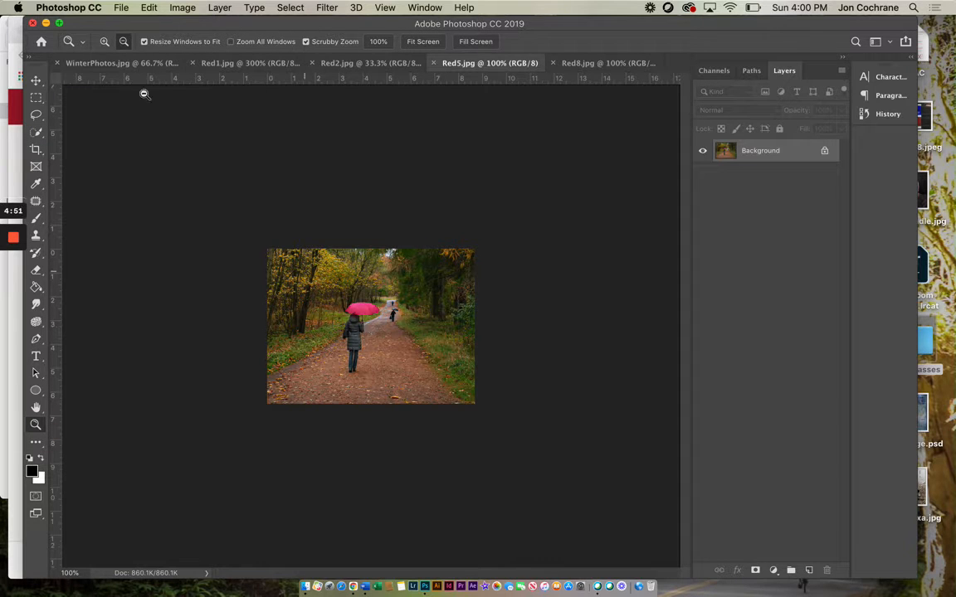
left_click(102, 42)
left_click(369, 325)
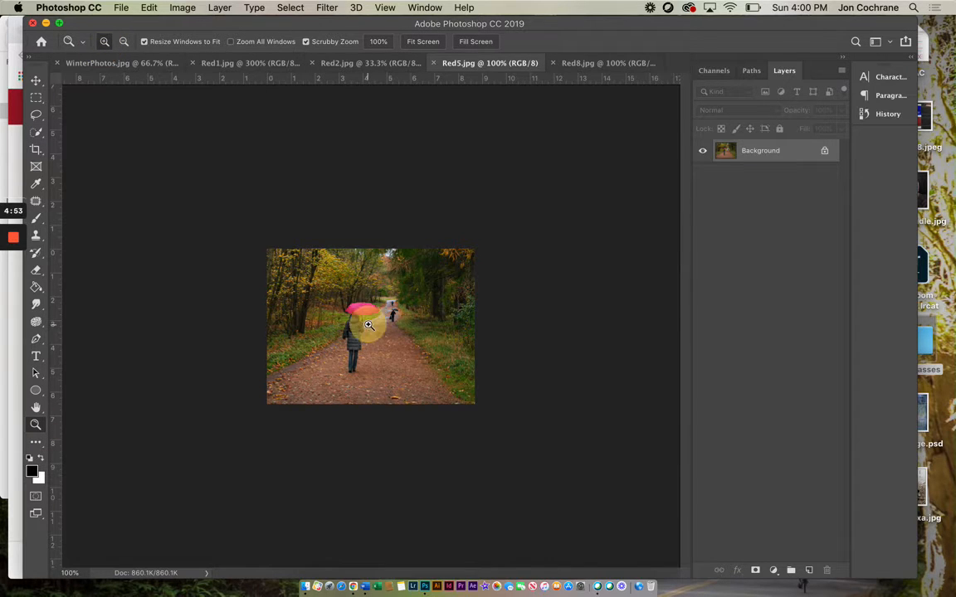
left_click(368, 325)
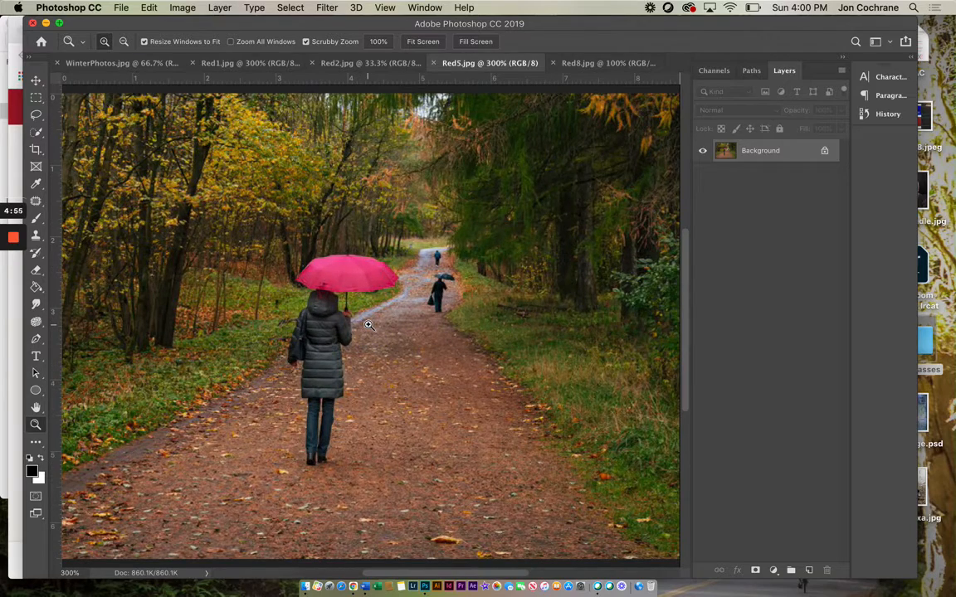
left_click(123, 42)
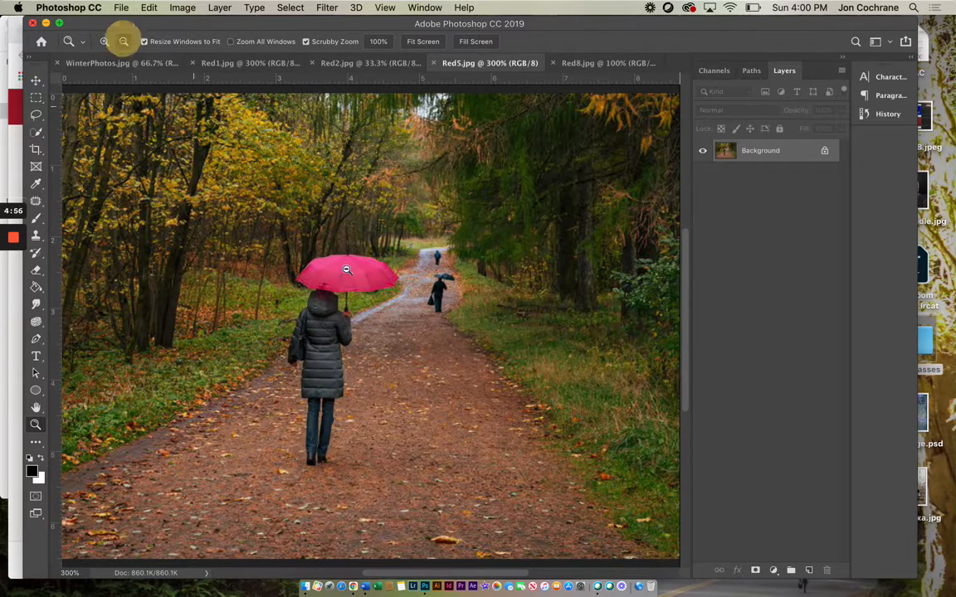
left_click(374, 315)
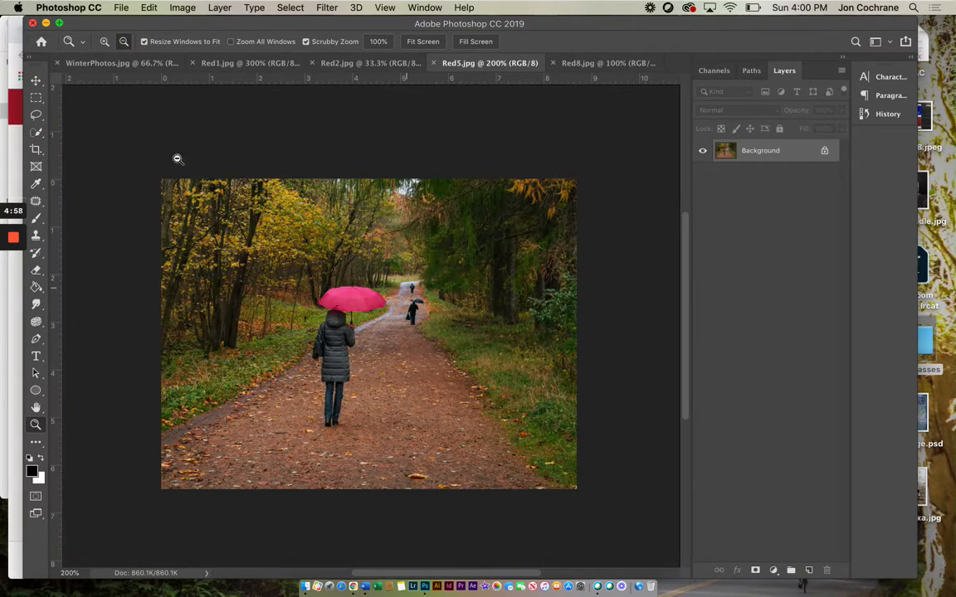
left_click(35, 132)
left_click(85, 133)
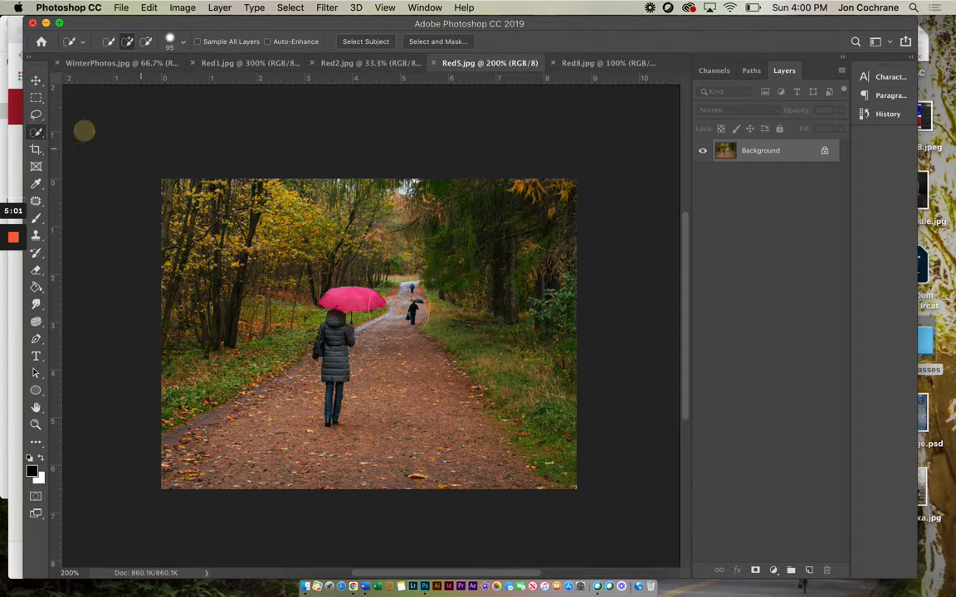
mouse_move(354, 298)
left_mouse_down()
mouse_move(319, 274)
mouse_move(311, 249)
left_mouse_up()
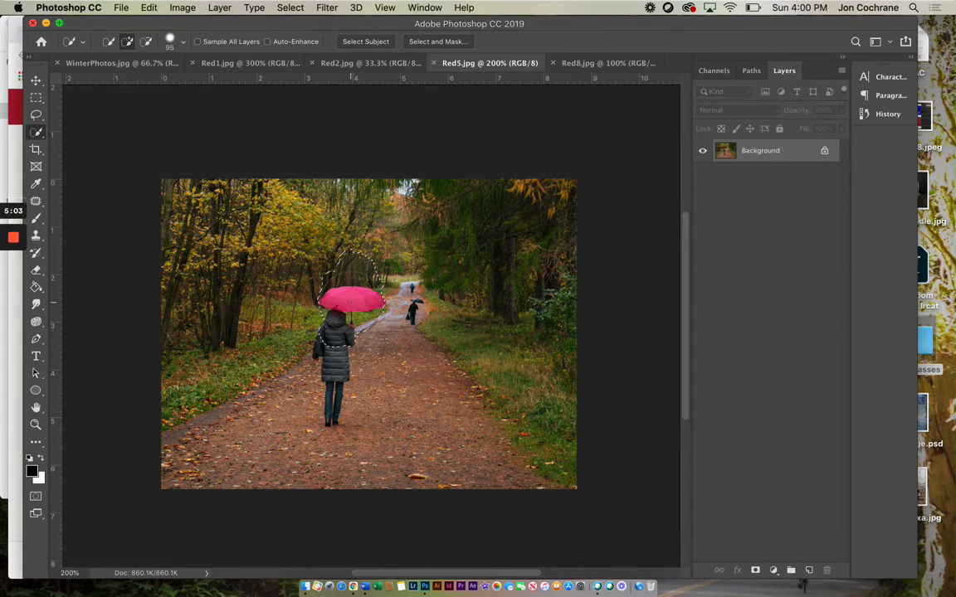
left_click(150, 8)
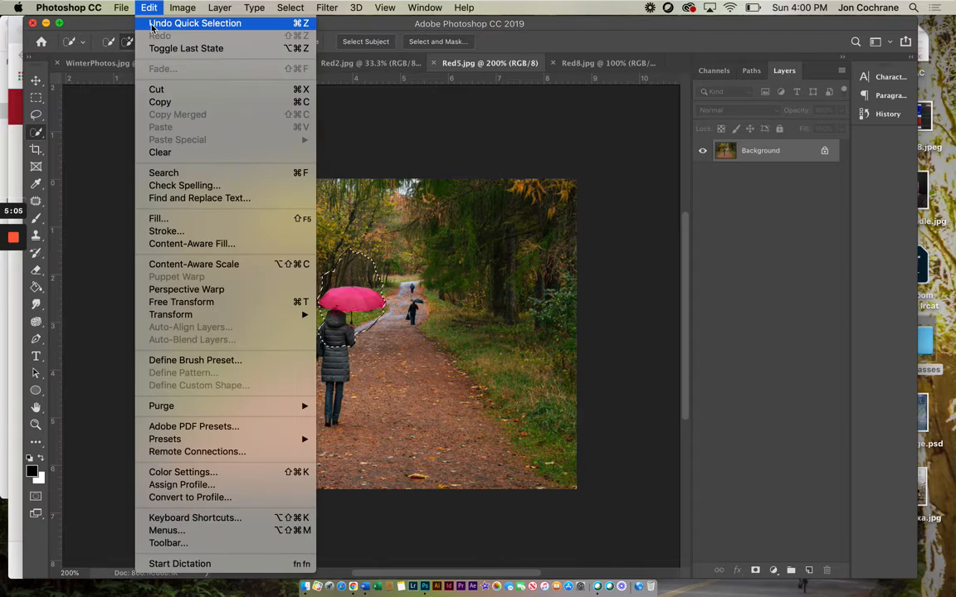
left_click(158, 14)
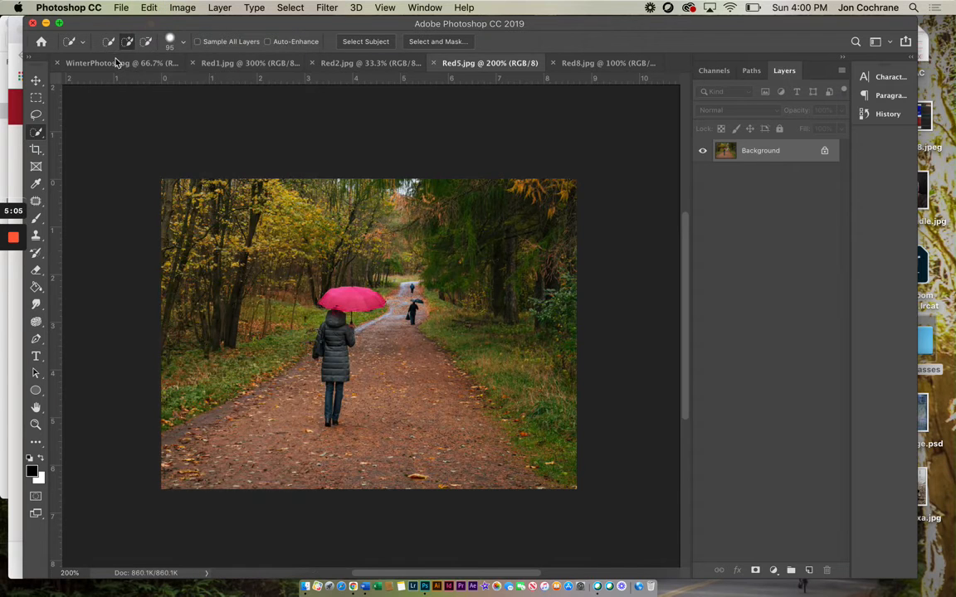
Step: Reduce the Quick Selection brush to 18 px and select the pink umbrella
left_click(182, 44)
left_click_drag(125, 77, 118, 81)
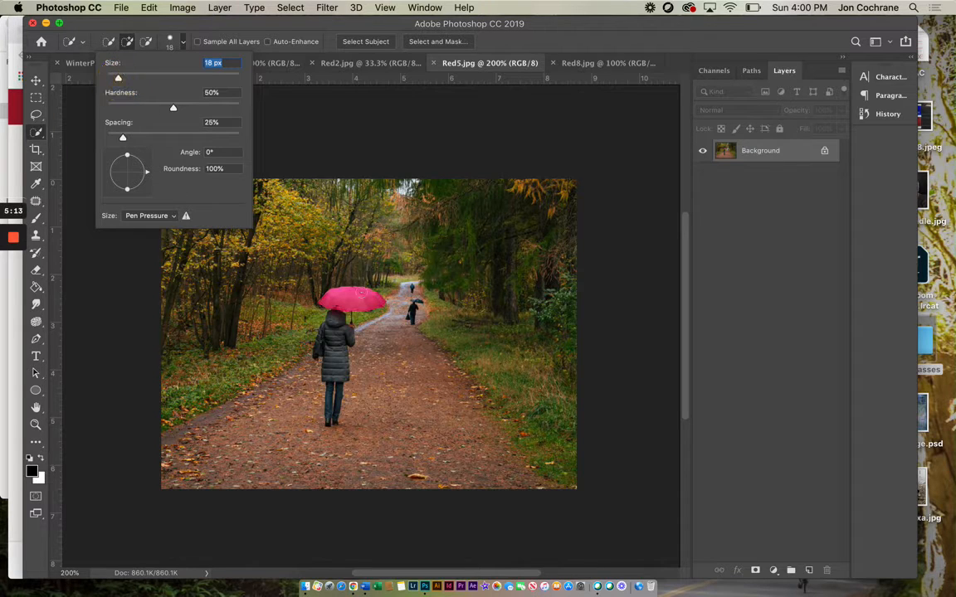
left_click_drag(343, 297, 358, 296)
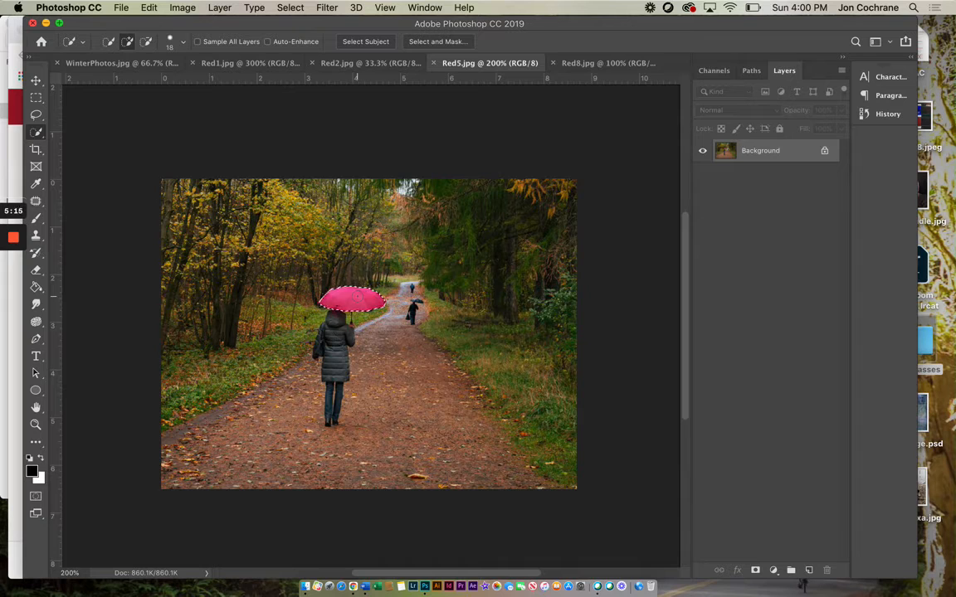
Step: Invert the umbrella selection to desaturate everything around the umbrella, and clear the selection
left_click(291, 8)
left_click(291, 62)
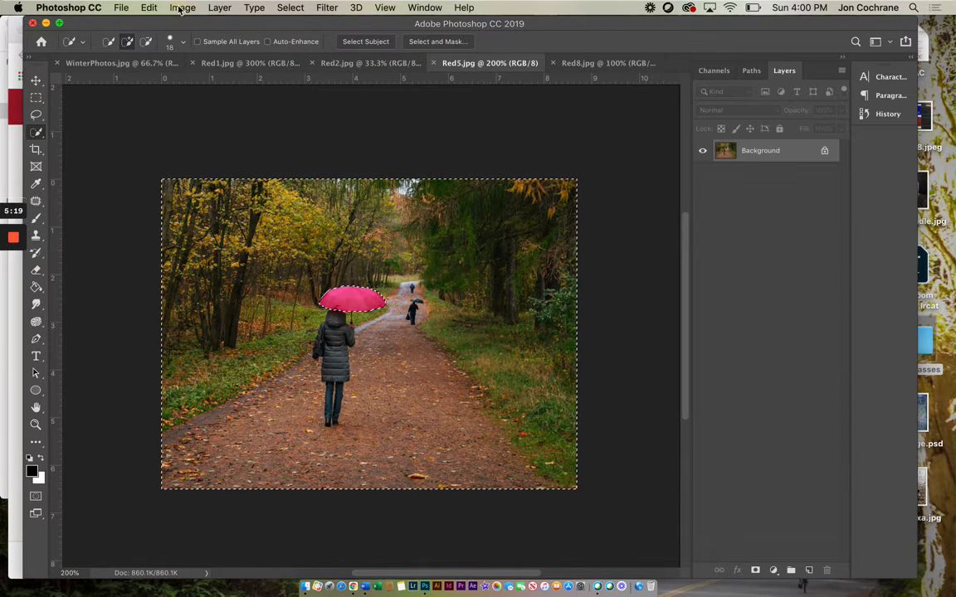
left_click(182, 8)
mouse_move(216, 43)
left_click(334, 302)
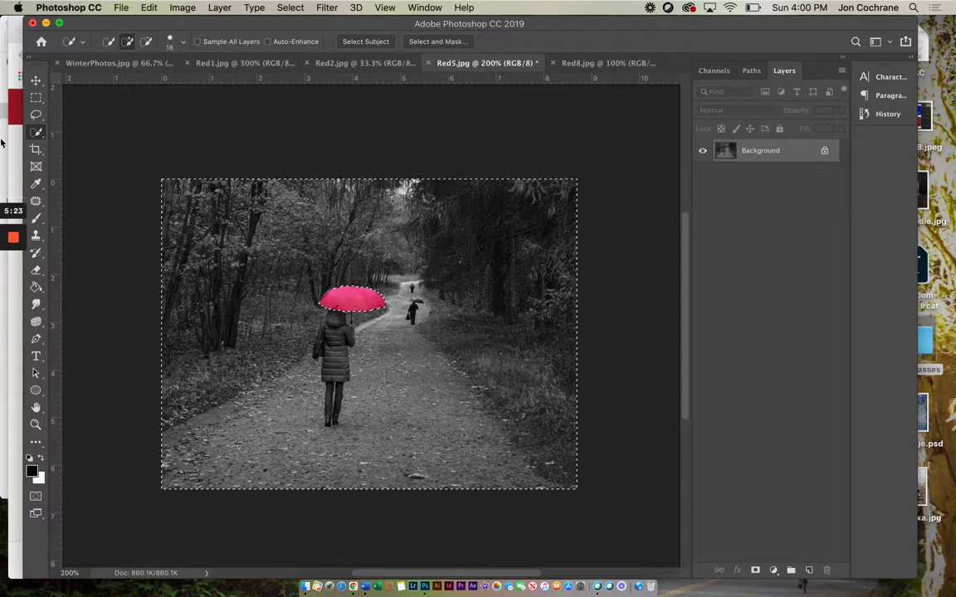
key("l")
key("ctrl+d")
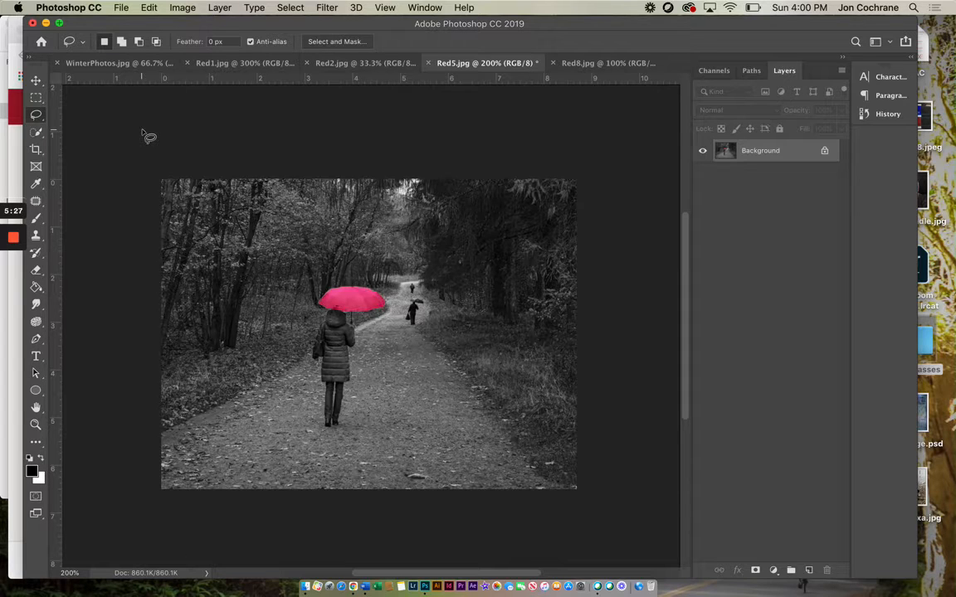
Step: Switch to Red8.jpg and quick-select the roses, buds and green leaves standing in the glass
left_click(593, 63)
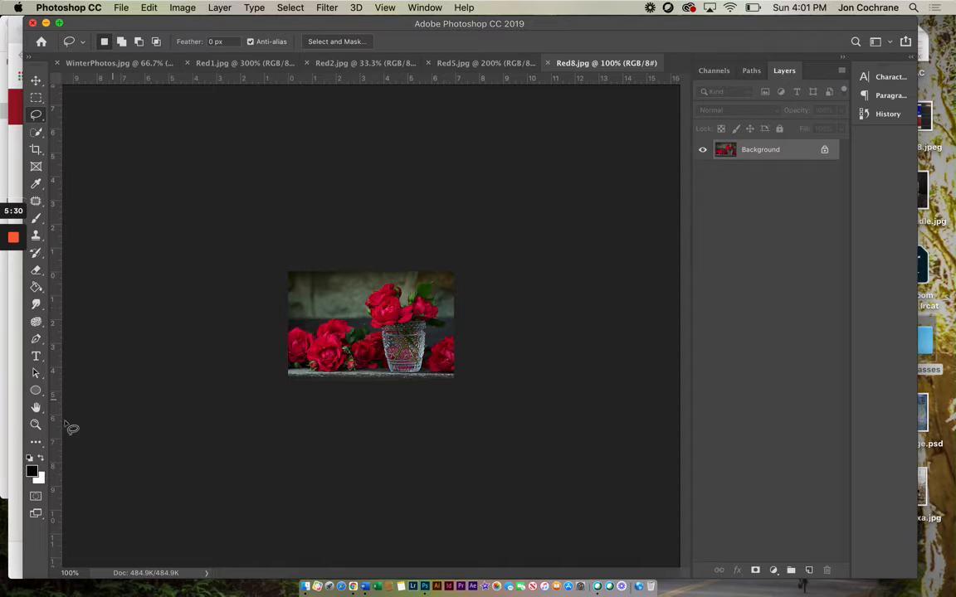
left_click(35, 425)
left_click(380, 312, "alt")
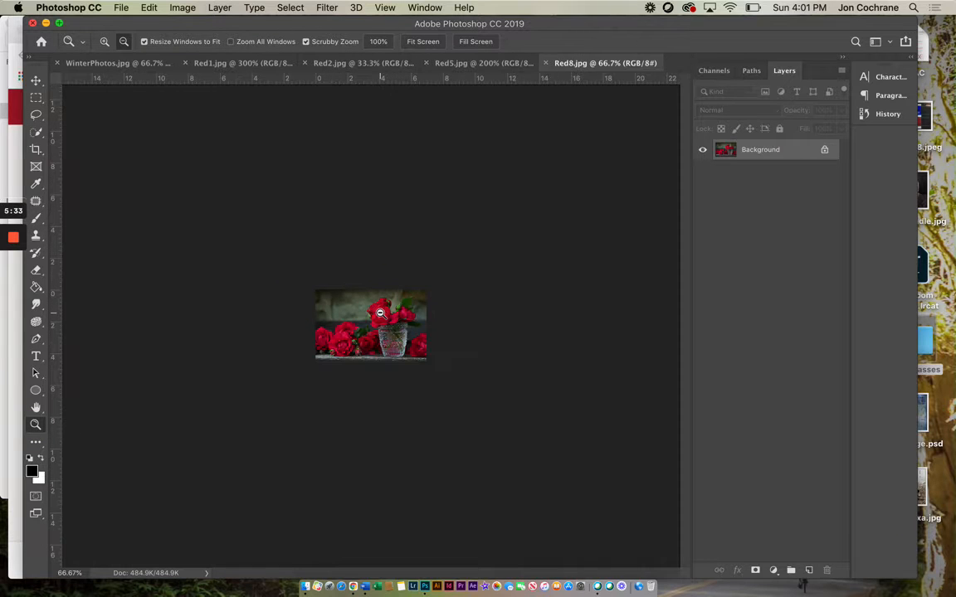
left_click(104, 42)
left_click(376, 324)
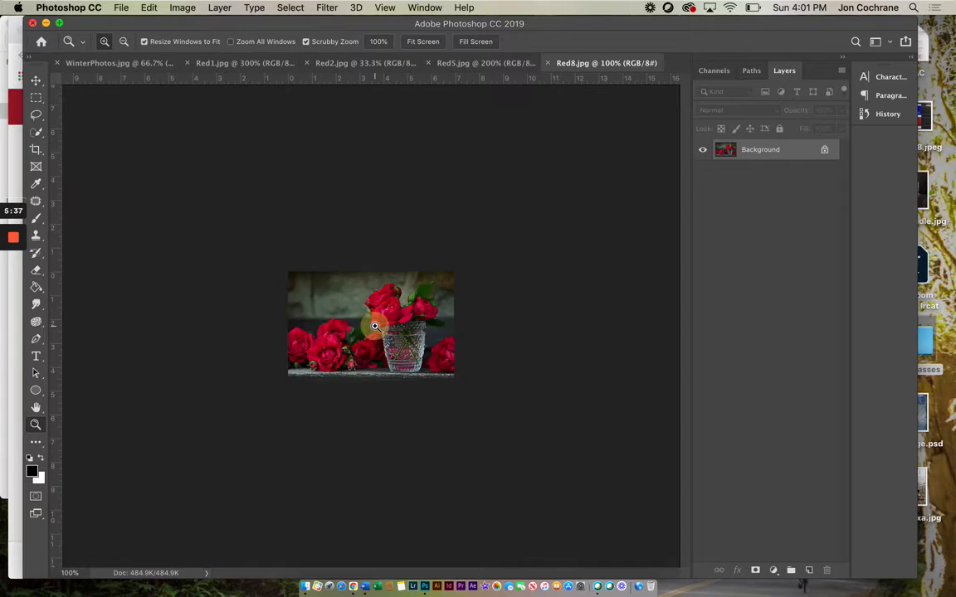
left_click(374, 324)
left_click(375, 326)
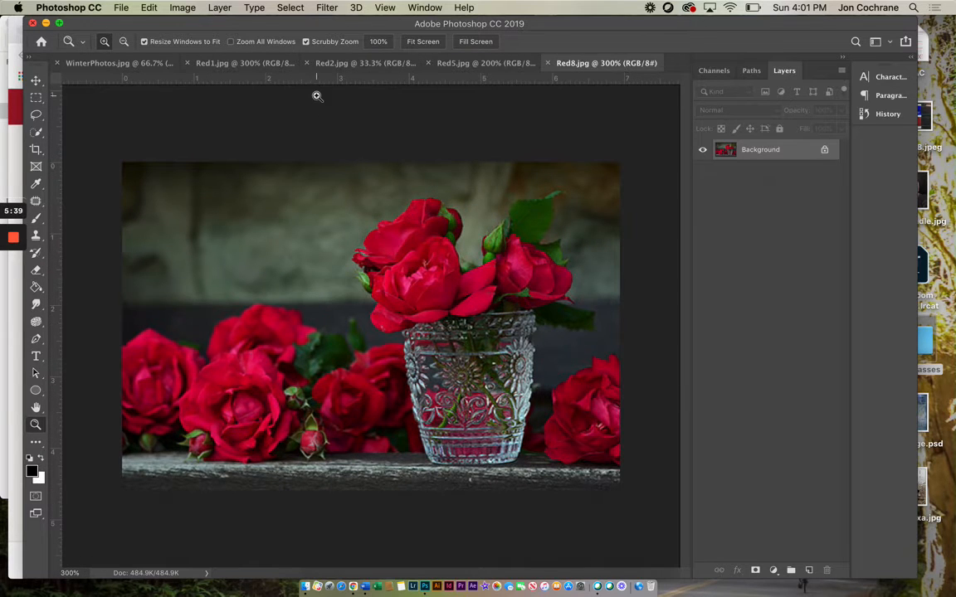
left_click(36, 131)
left_click(386, 240)
mouse_move(386, 241)
left_mouse_down()
mouse_move(405, 246)
mouse_move(437, 226)
mouse_move(433, 274)
mouse_move(399, 285)
left_mouse_up()
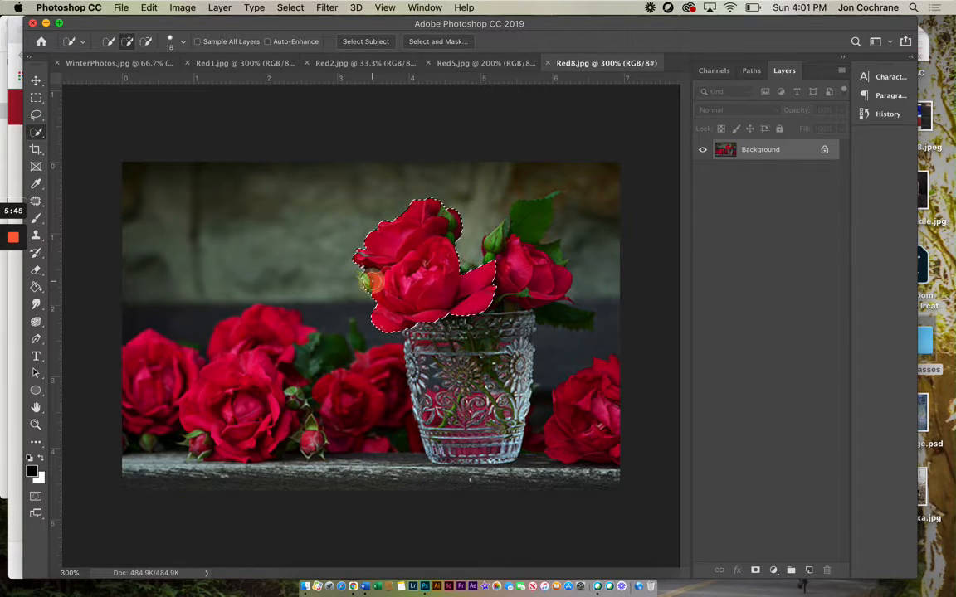
left_click(495, 235)
mouse_move(511, 259)
left_mouse_down()
mouse_move(545, 285)
mouse_move(545, 251)
mouse_move(512, 213)
mouse_move(522, 216)
mouse_move(480, 235)
left_mouse_up()
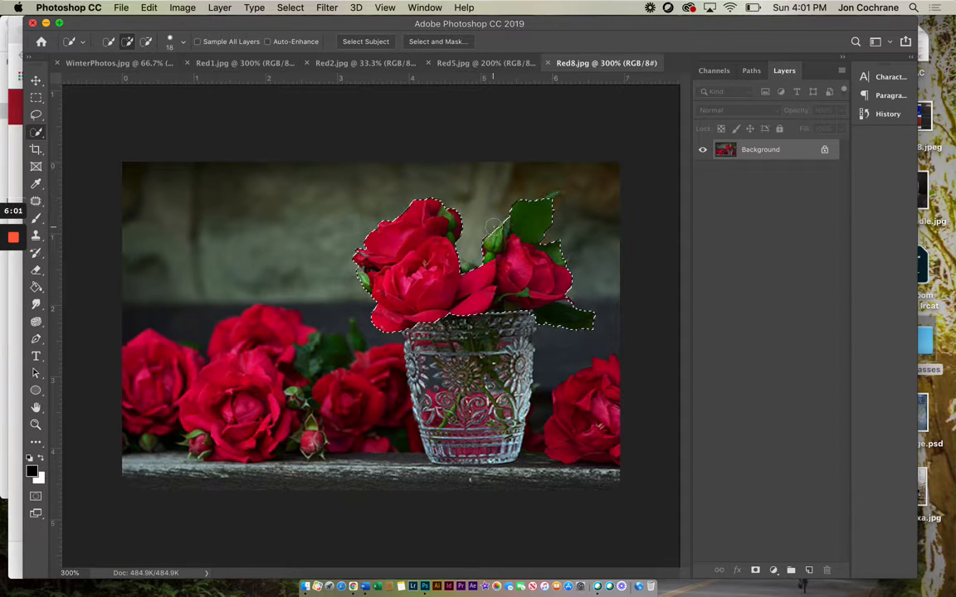
Step: Refine the bouquet selection with the Lasso, adding the petal tip just above the lowest leaf beside the glass
left_click_drag(36, 115, 78, 119)
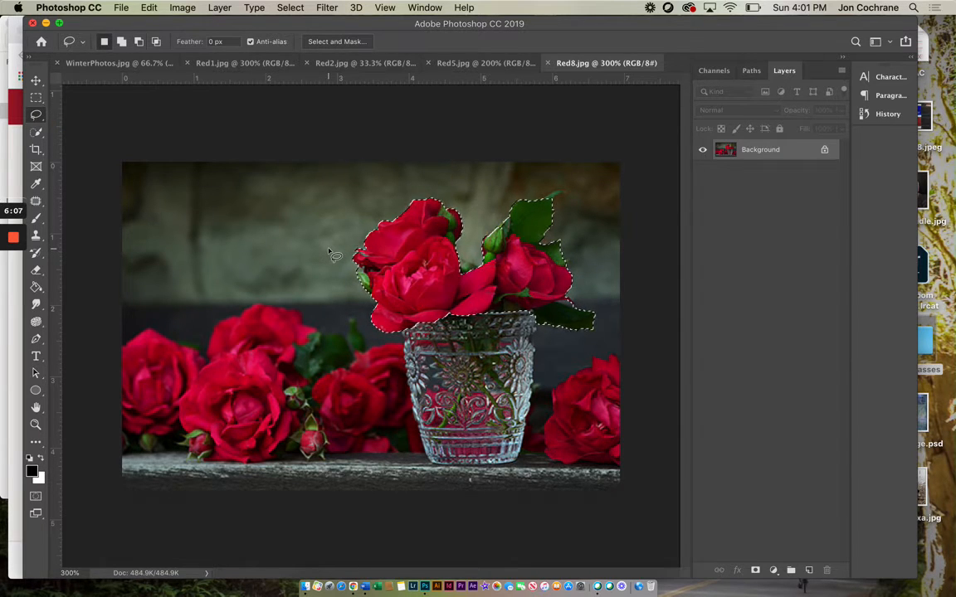
key("alt")
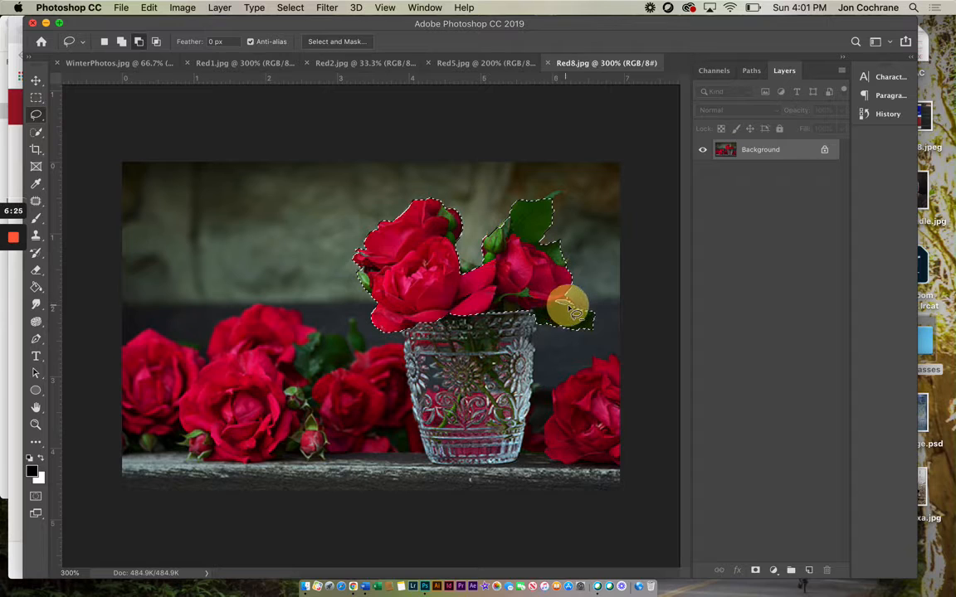
left_click_drag(583, 305, 581, 306)
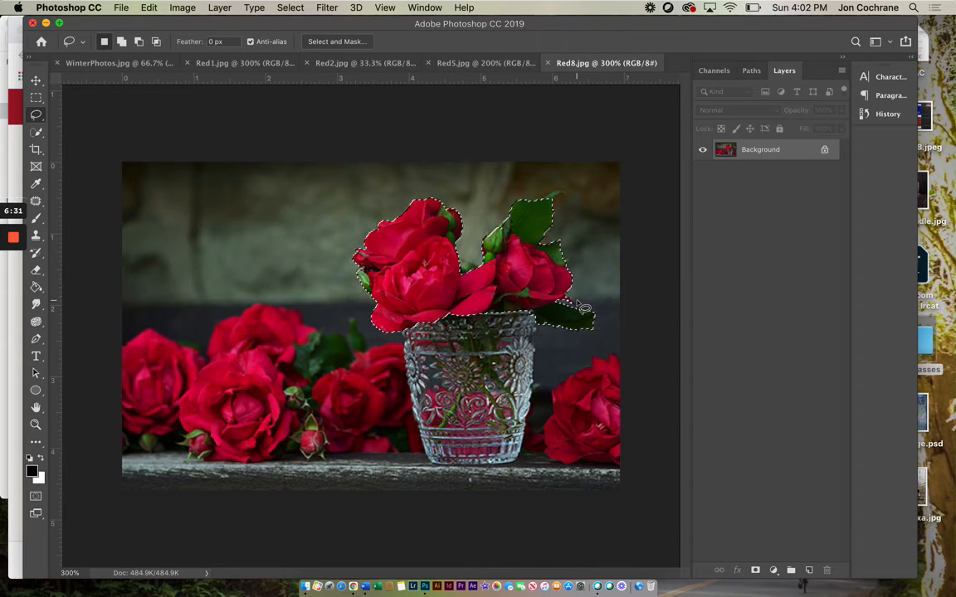
left_click(35, 424)
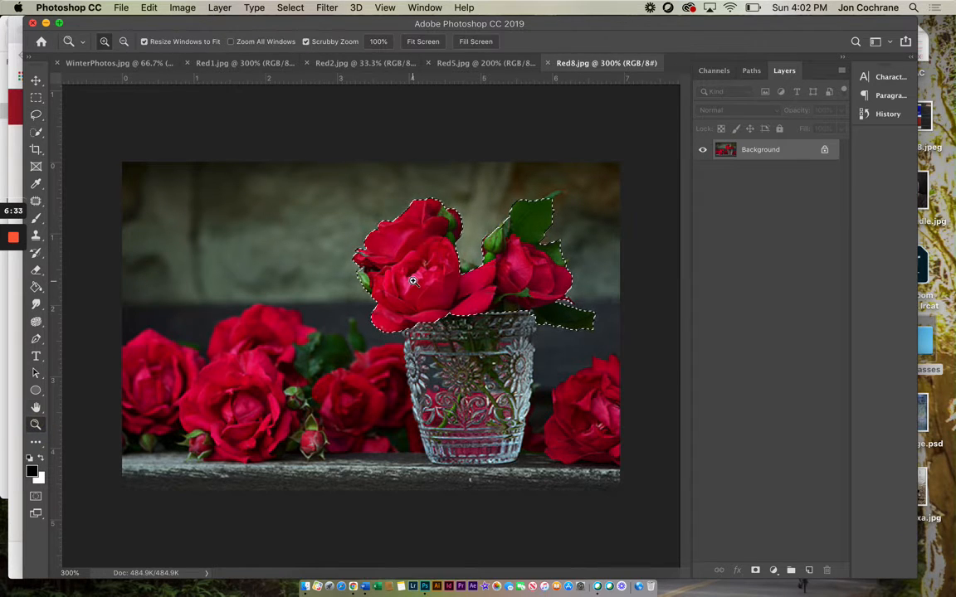
left_click(488, 235)
left_click(604, 227)
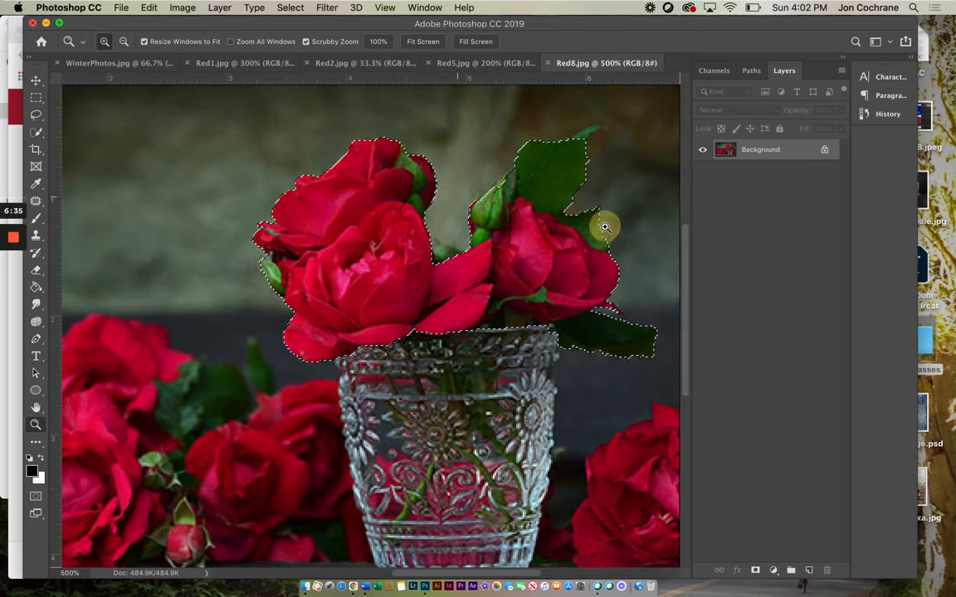
left_click(37, 116)
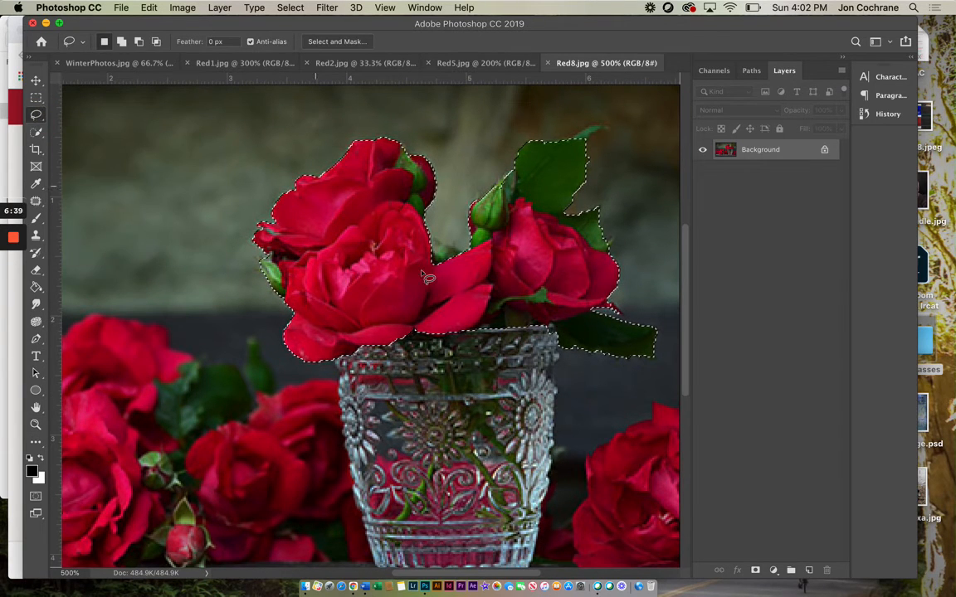
key("shift")
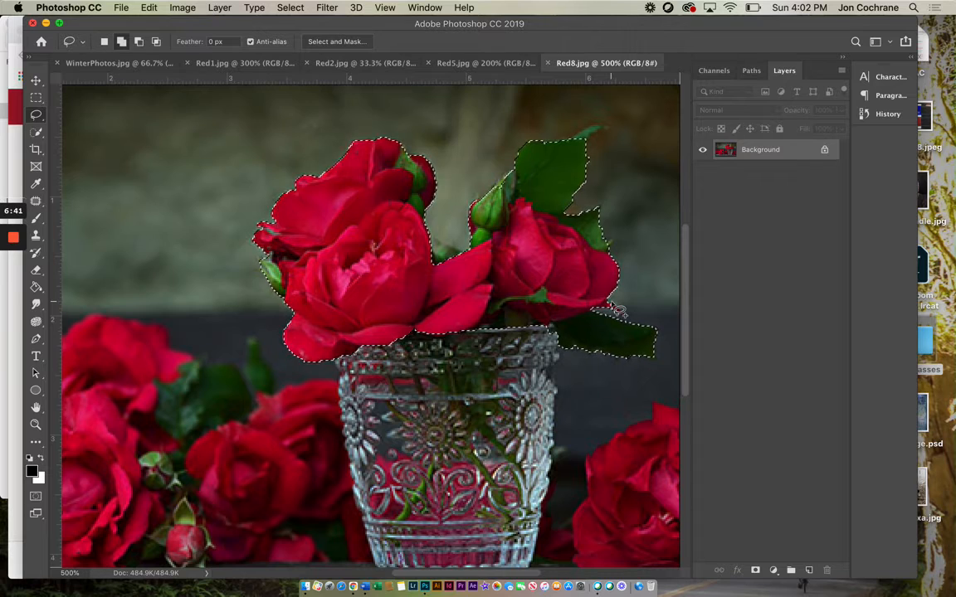
left_click_drag(613, 308, 617, 310)
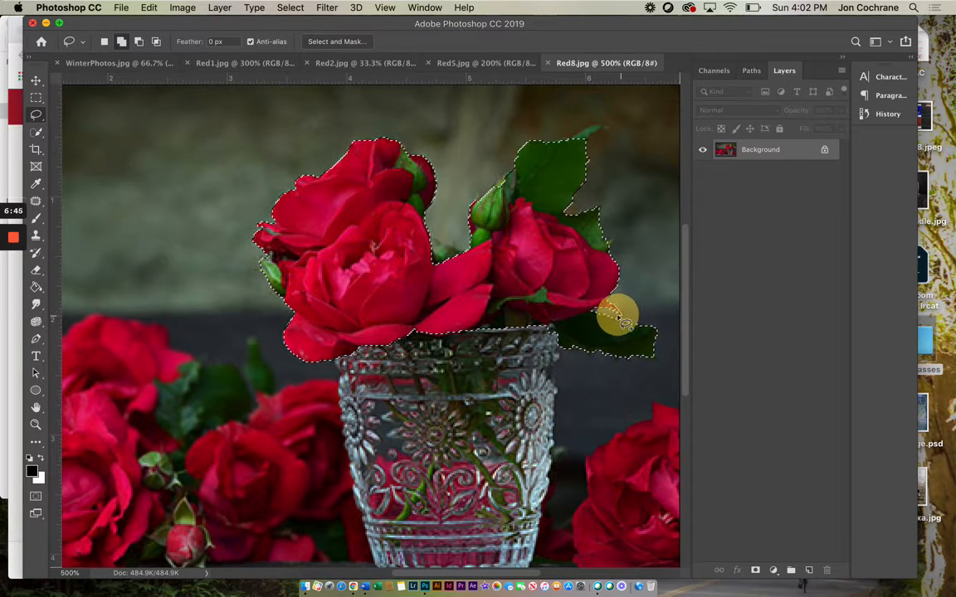
left_click_drag(616, 311, 601, 320)
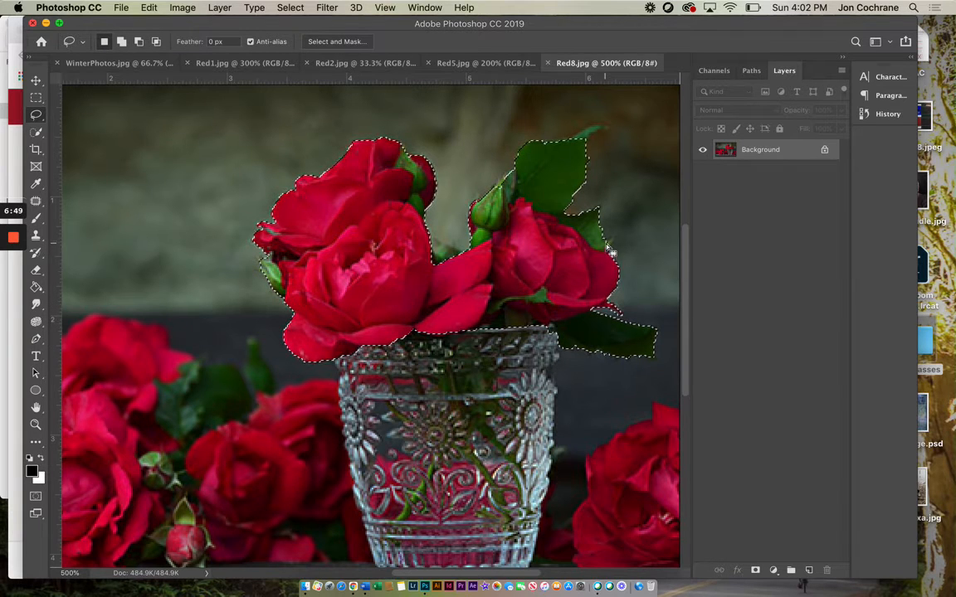
Step: Add the missing leaf edges around the single rose to the selection, including the thin tip of the uppermost leaf
left_click_drag(610, 247, 613, 246)
left_click_drag(618, 243, 601, 241)
mouse_move(509, 166)
left_mouse_down()
mouse_move(495, 191)
mouse_move(517, 168)
mouse_move(521, 181)
left_mouse_up()
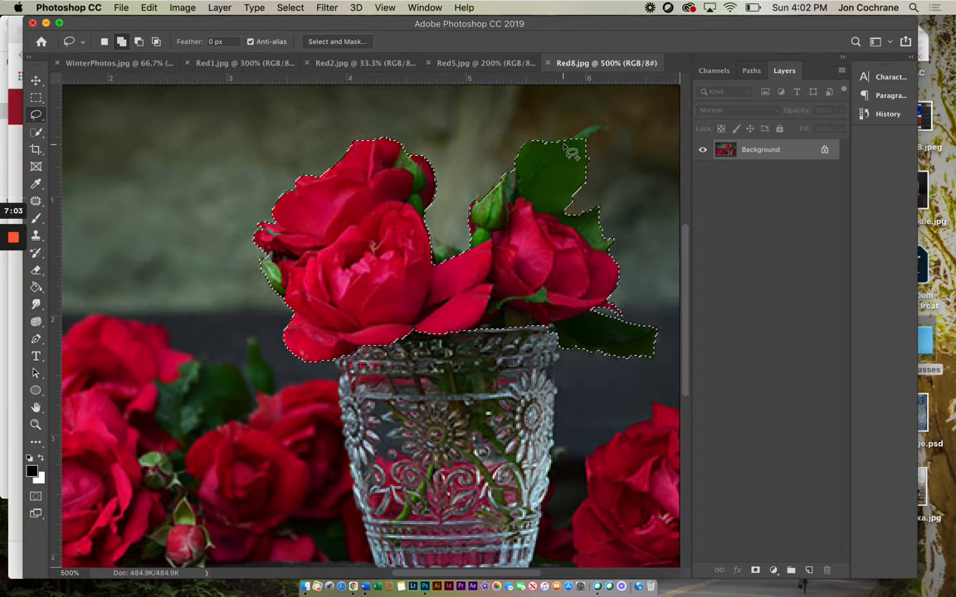
mouse_move(567, 139)
left_mouse_down()
mouse_move(584, 127)
mouse_move(620, 132)
mouse_move(578, 153)
mouse_move(563, 148)
left_mouse_up()
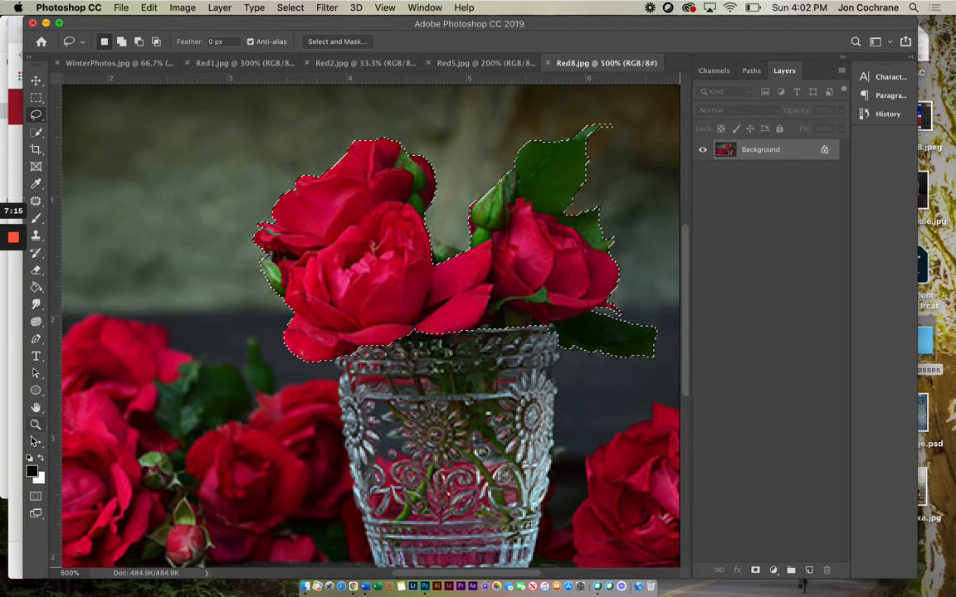
Step: Zoom back out to 300% to check the bouquet's selection outline across the whole photo
key("z")
left_click(406, 359, "alt")
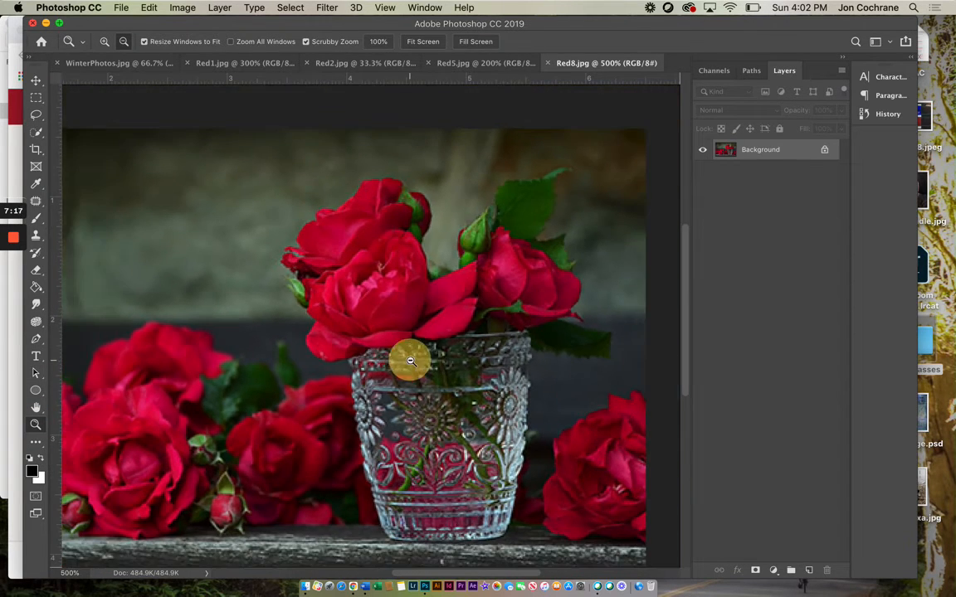
key("super+d")
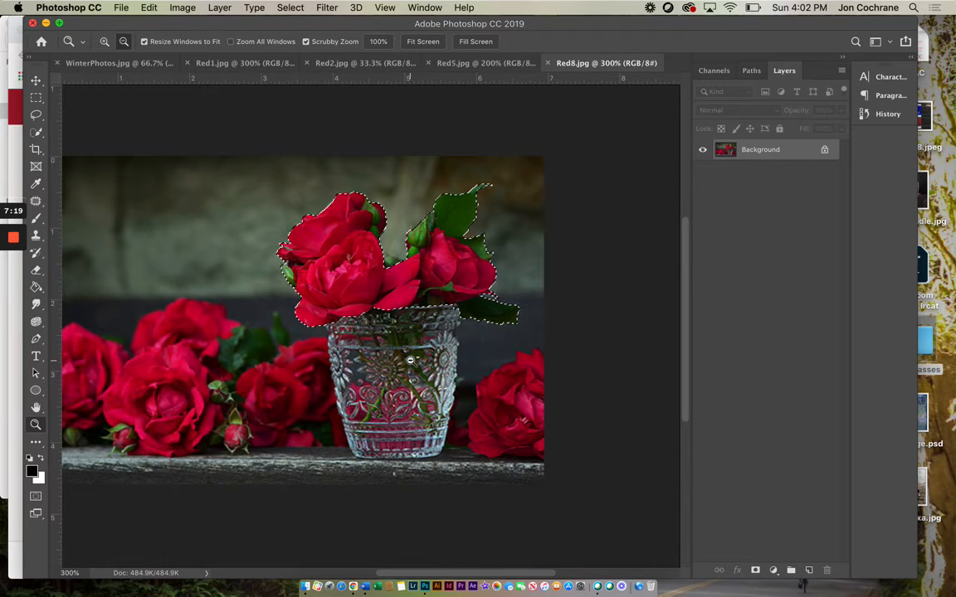
left_click(250, 301, "alt")
left_click(350, 322)
key("shift+super+d")
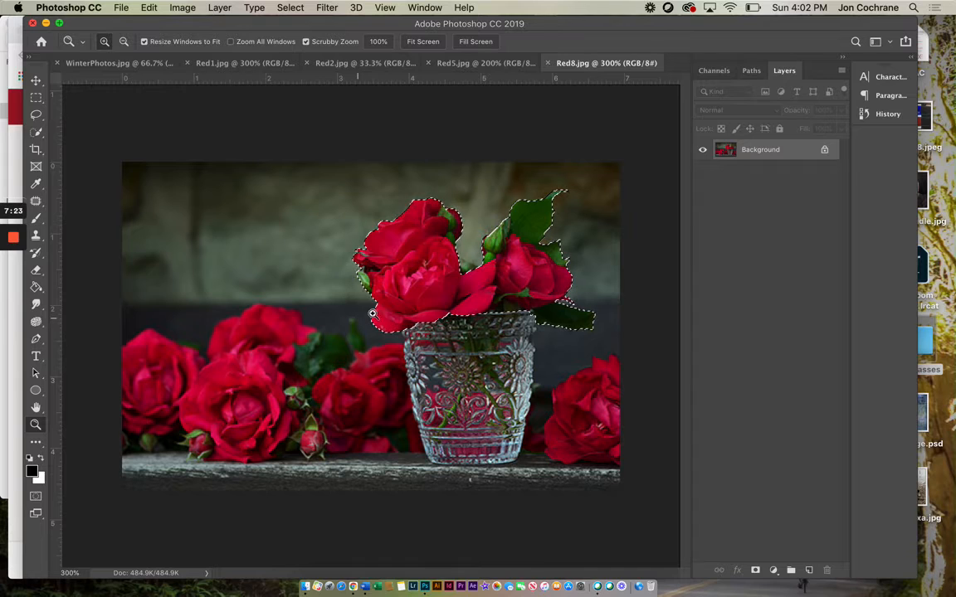
Step: Add the missing edge in the gap between the two rose groups to the bouquet selection with the Lasso
left_click(35, 114)
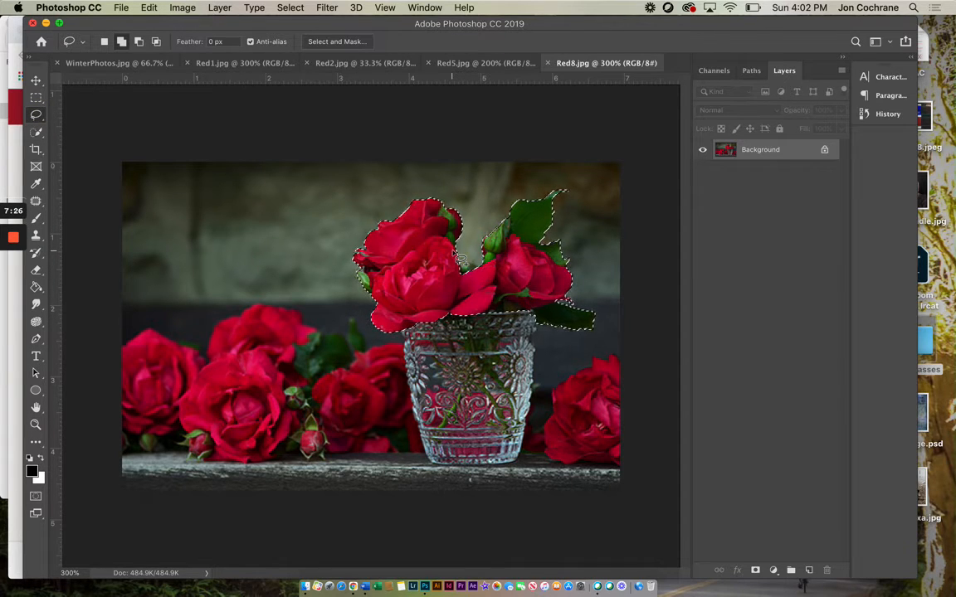
left_click_drag(449, 251, 461, 260)
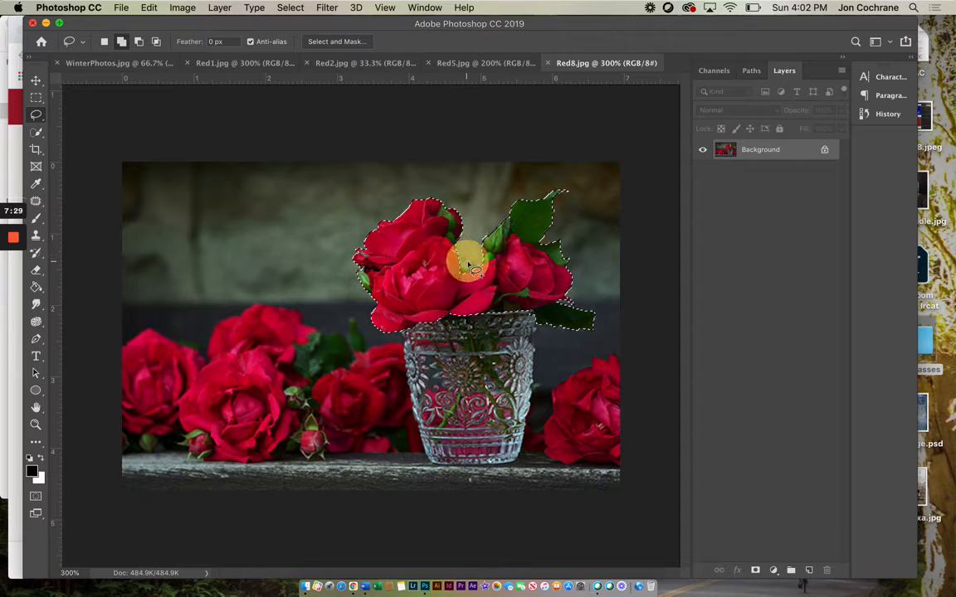
left_click_drag(448, 262, 447, 262)
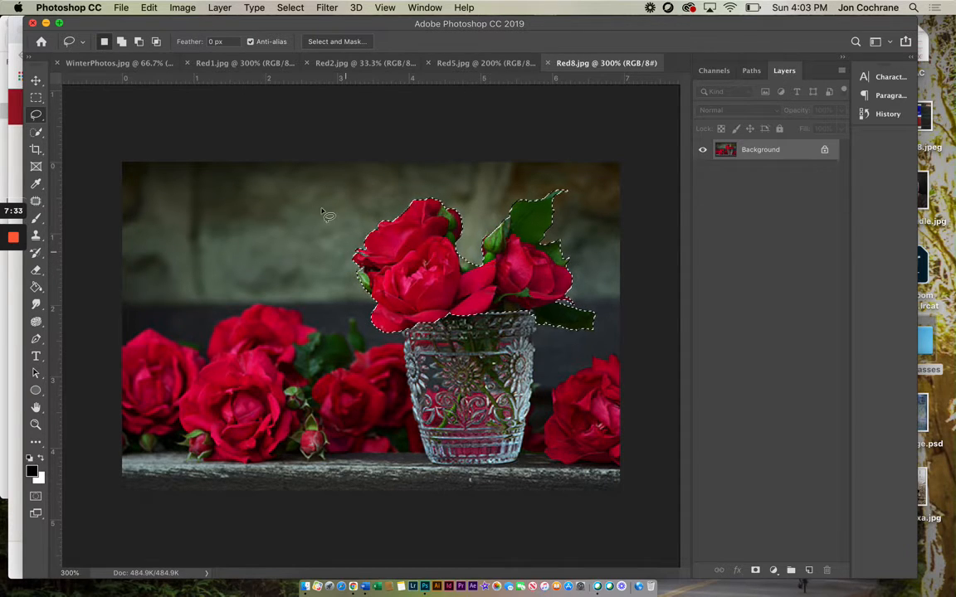
Step: Invert the bouquet selection, desaturate everything around the flowers and deselect
left_click(290, 8)
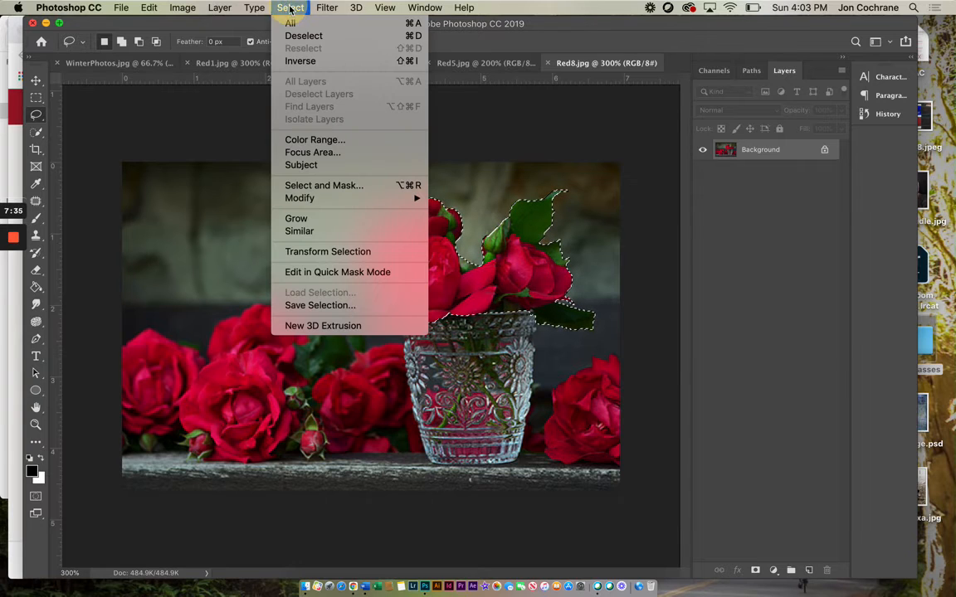
left_click(298, 62)
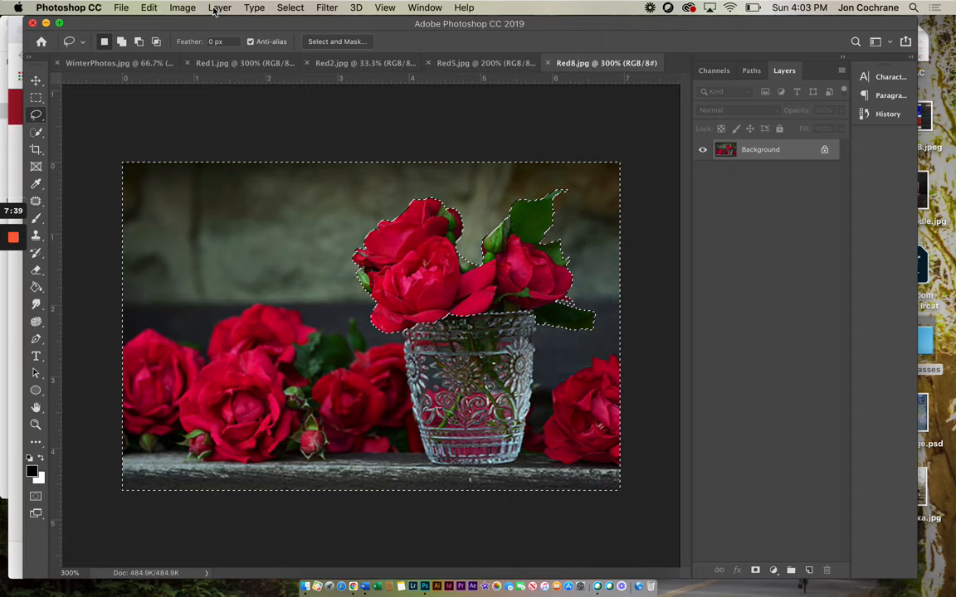
left_click(183, 7)
mouse_move(189, 44)
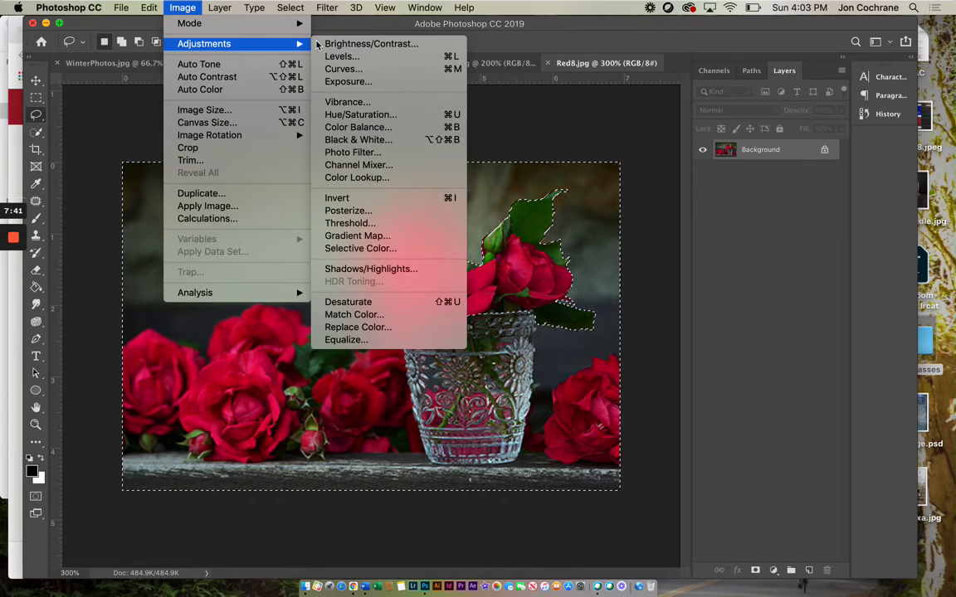
left_click(341, 303)
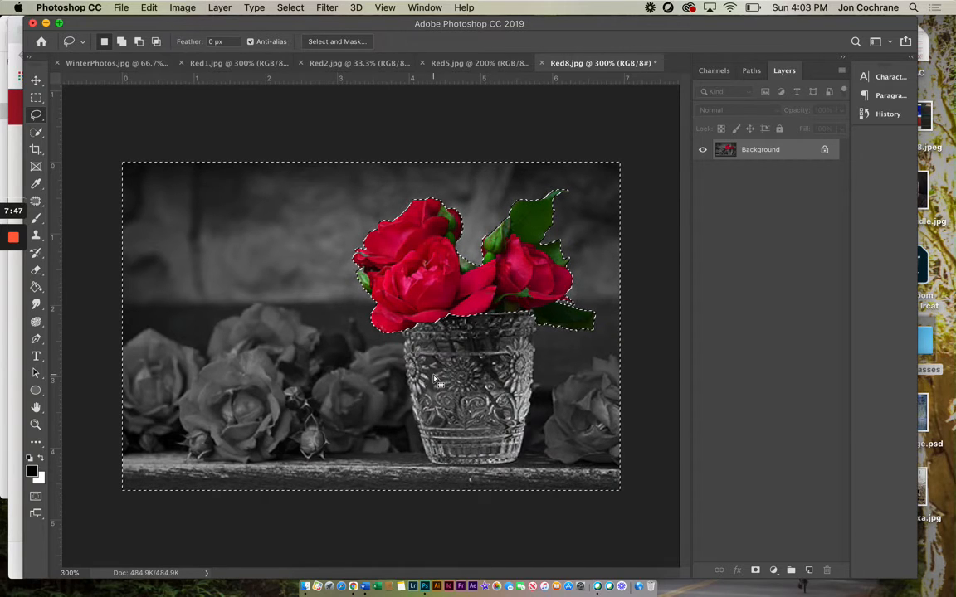
left_click(36, 106)
left_click(83, 104)
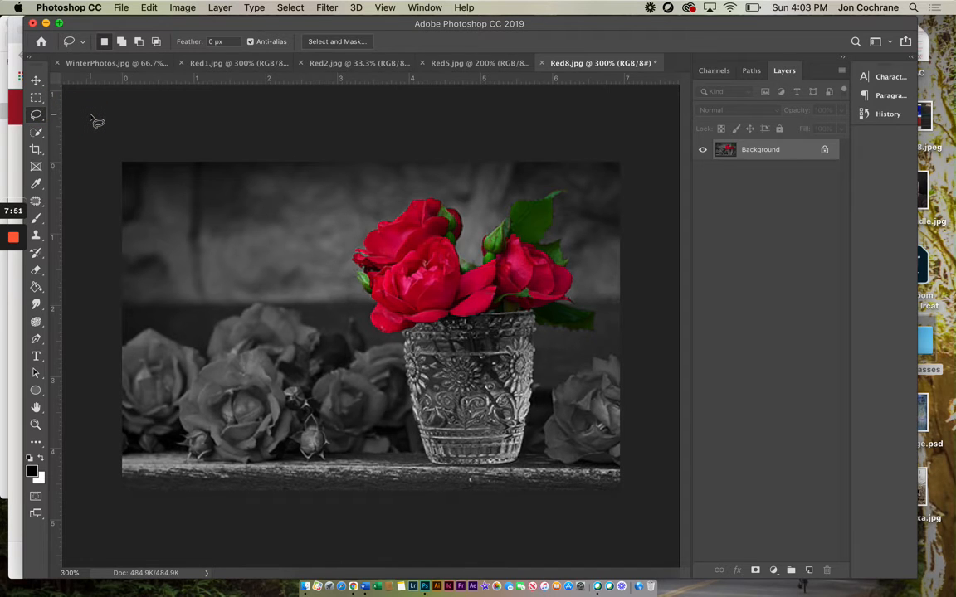
Step: Undo the deselection, the desaturation and the selection inversion so the bouquet is selected in the full-color photo
key("super+z")
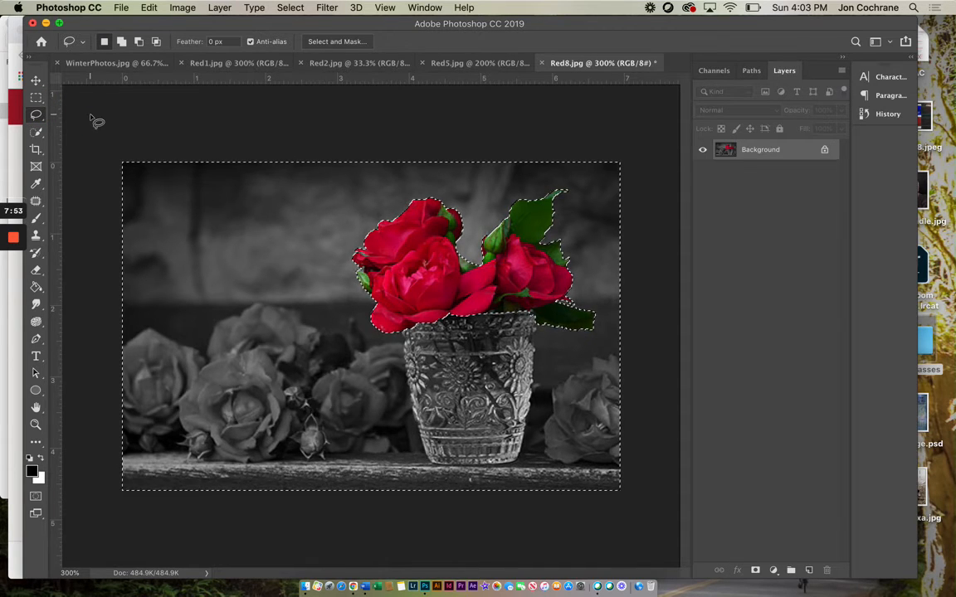
left_click(149, 8)
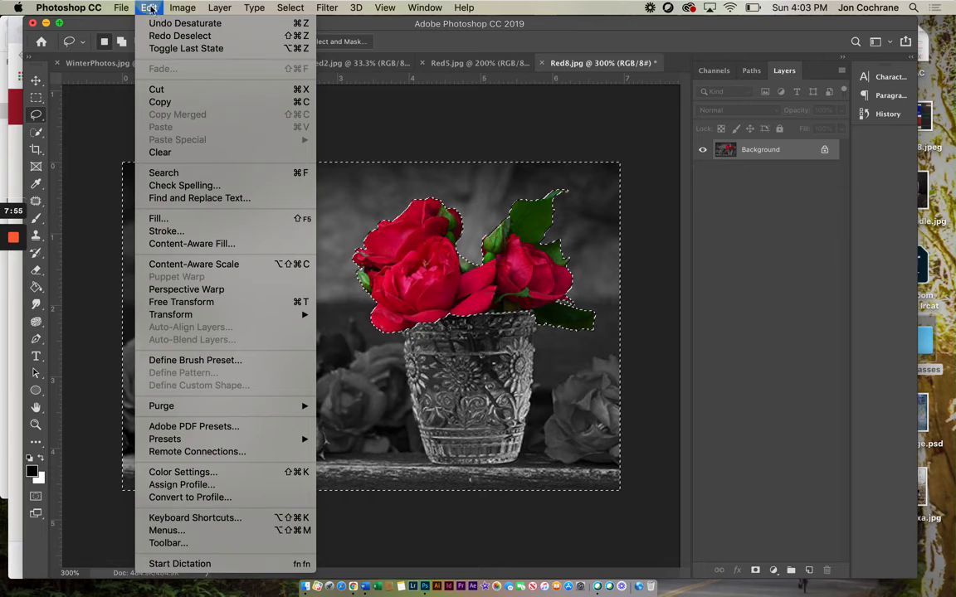
left_click(162, 24)
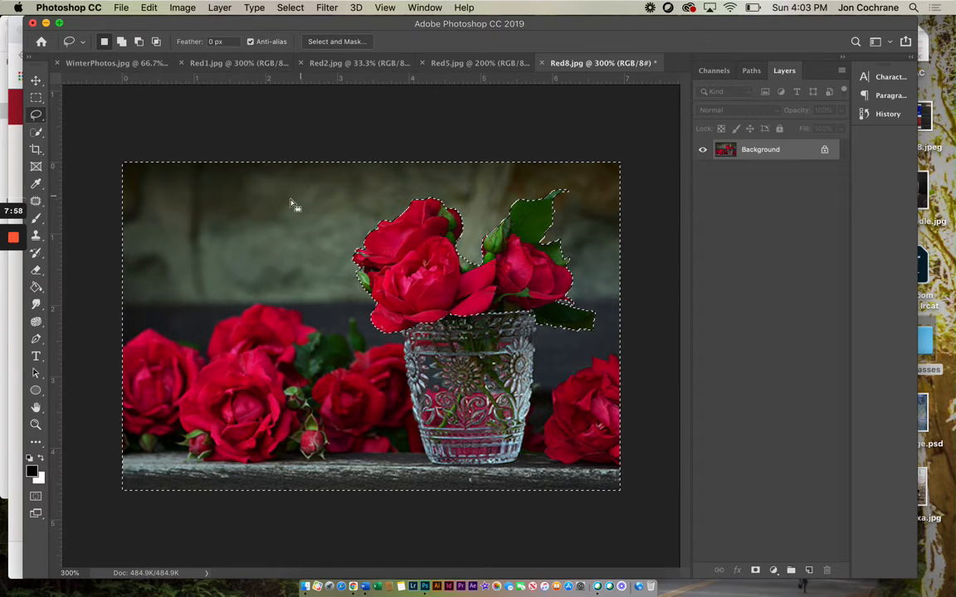
left_click(149, 7)
left_click(162, 23)
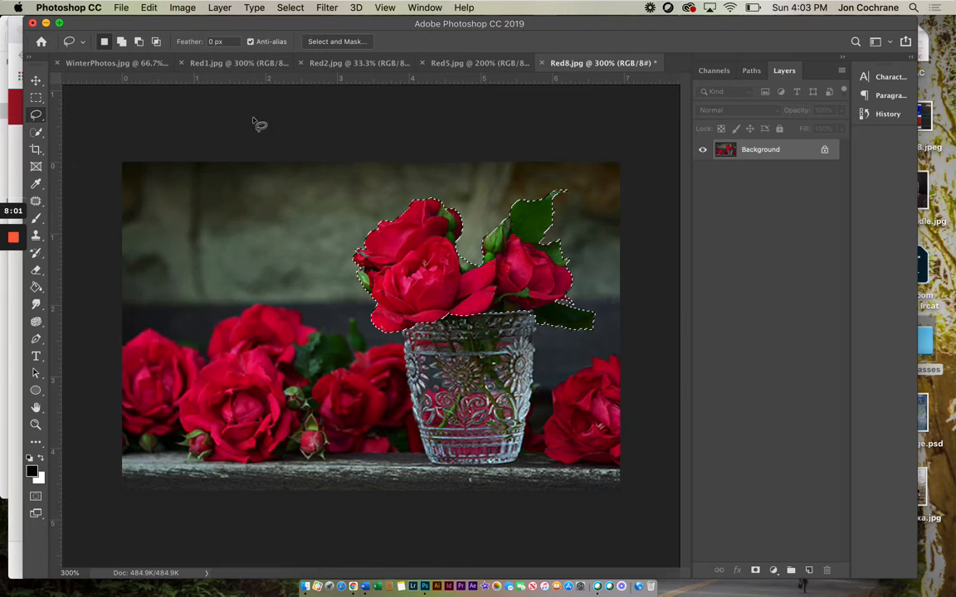
Step: Add the glass vase below the bouquet to the selection with the Quick Selection tool
left_click(36, 132)
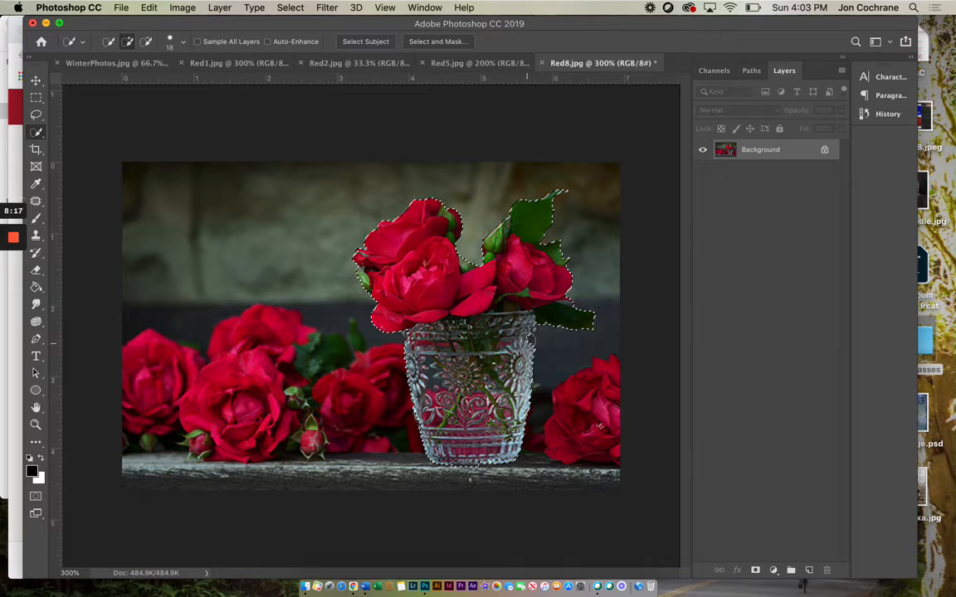
left_click(545, 333, "alt")
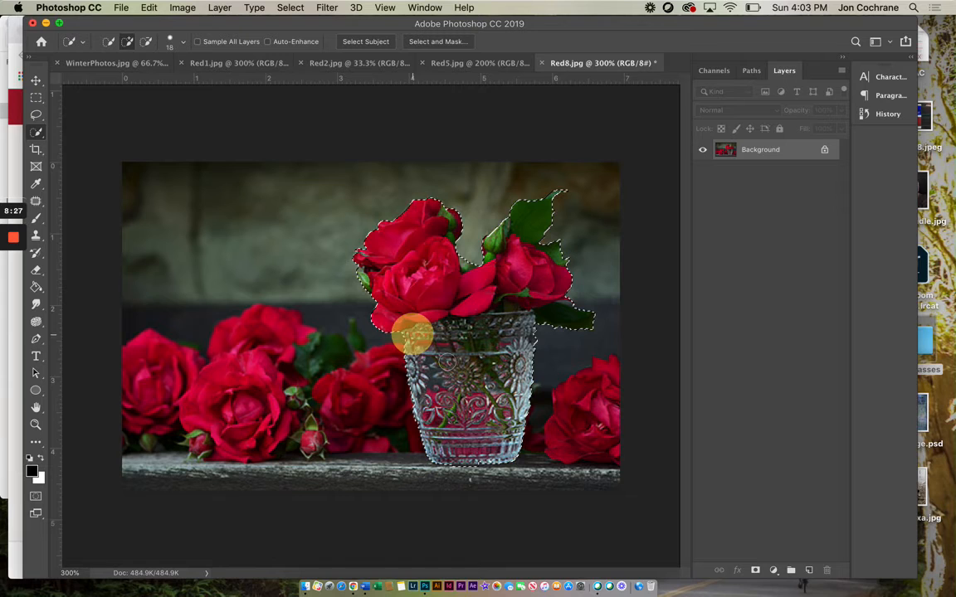
left_click(545, 342, "alt")
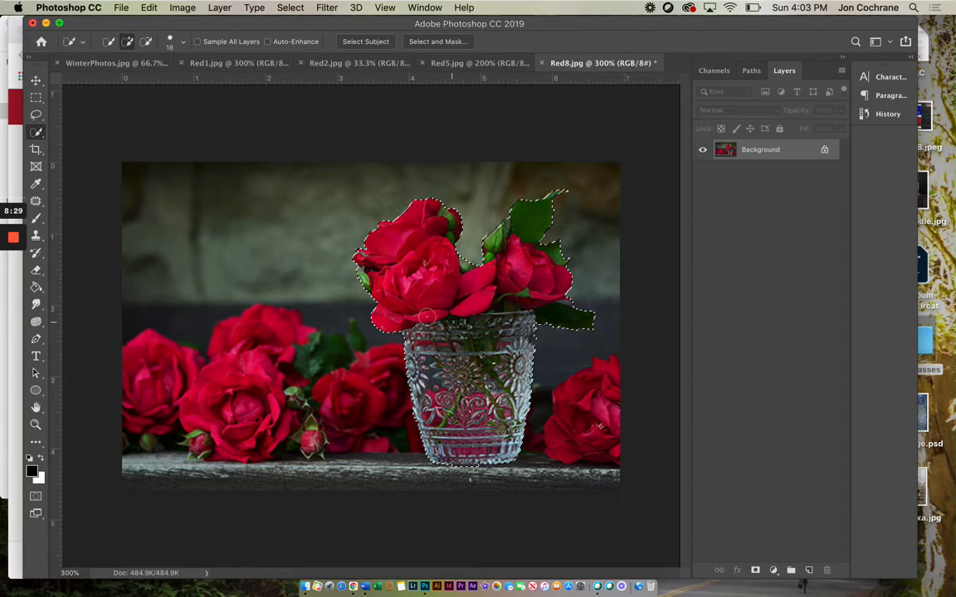
Step: Invert the selection, desaturate everything around the bouquet and its glass, and deselect
left_click(290, 7)
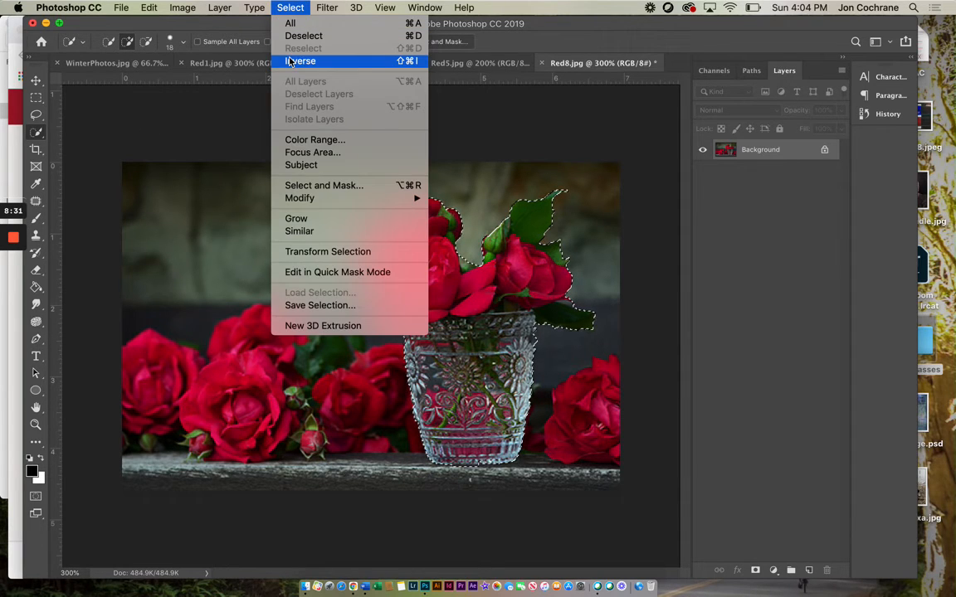
left_click(290, 61)
left_click(183, 8)
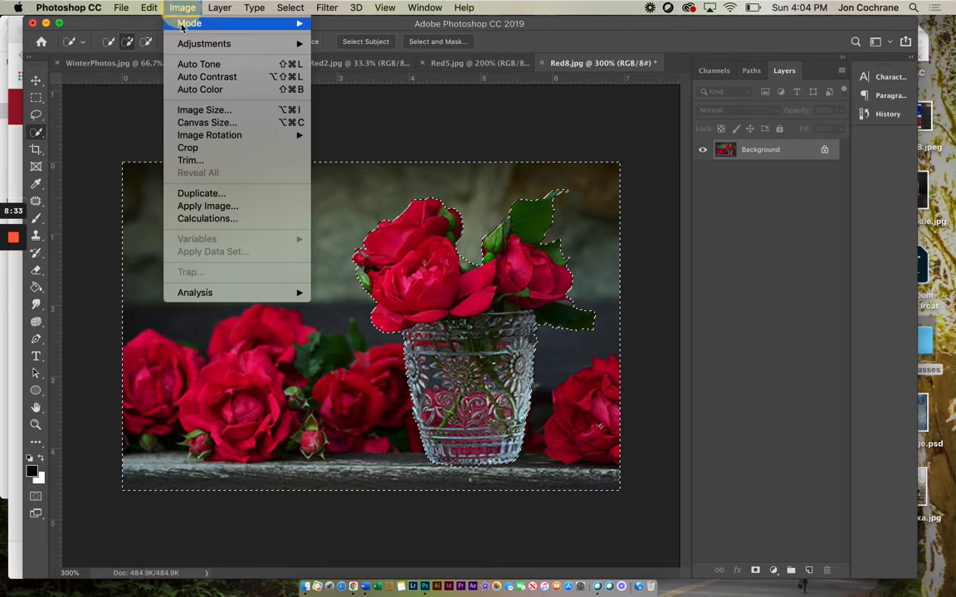
mouse_move(207, 43)
left_click(355, 303)
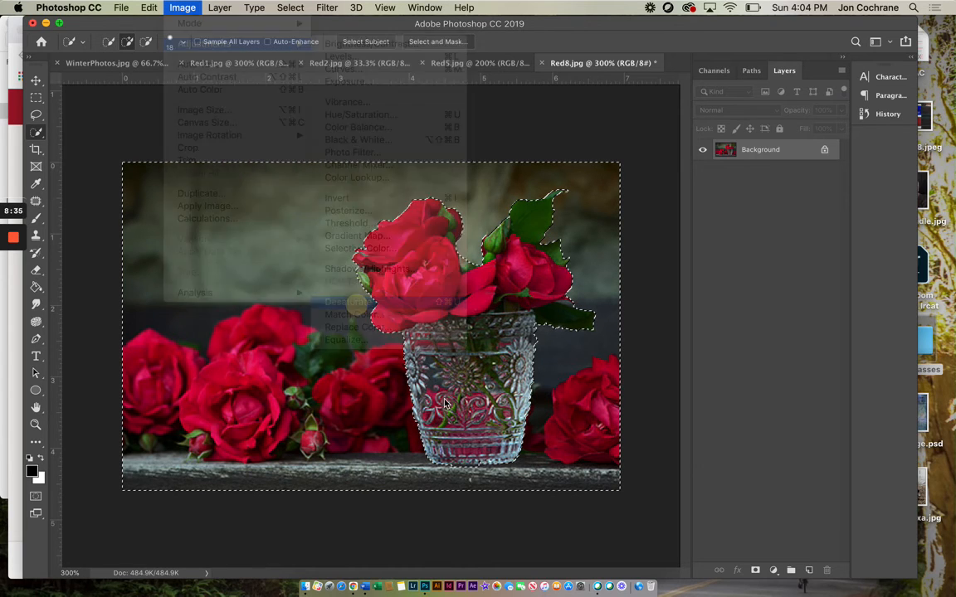
left_click(36, 115)
left_click(93, 117)
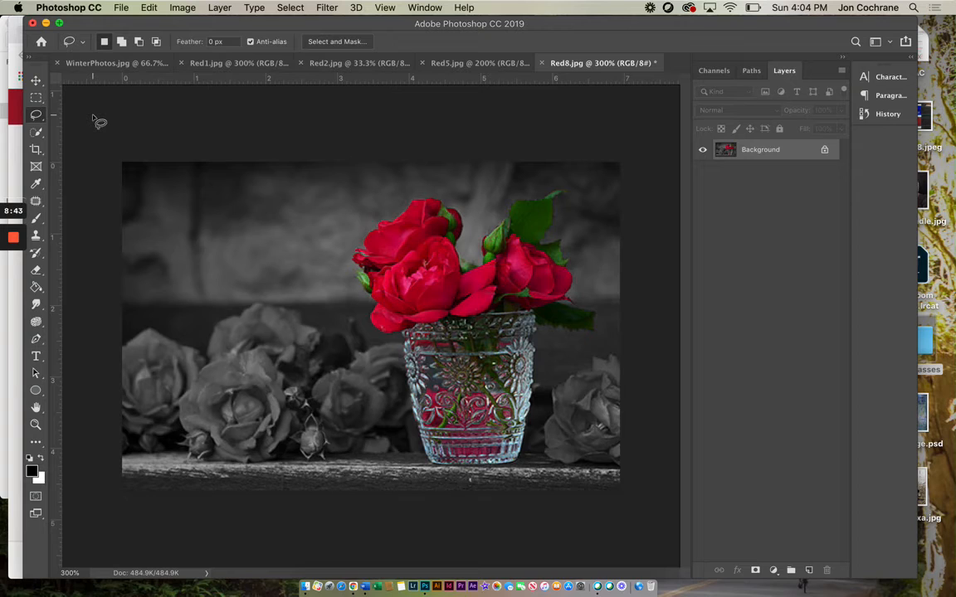
Step: Set up a JPEG save to the Desktop replacing Red8.jpg at Maximum quality 12, and cancel it
left_click(121, 8)
left_click(133, 146)
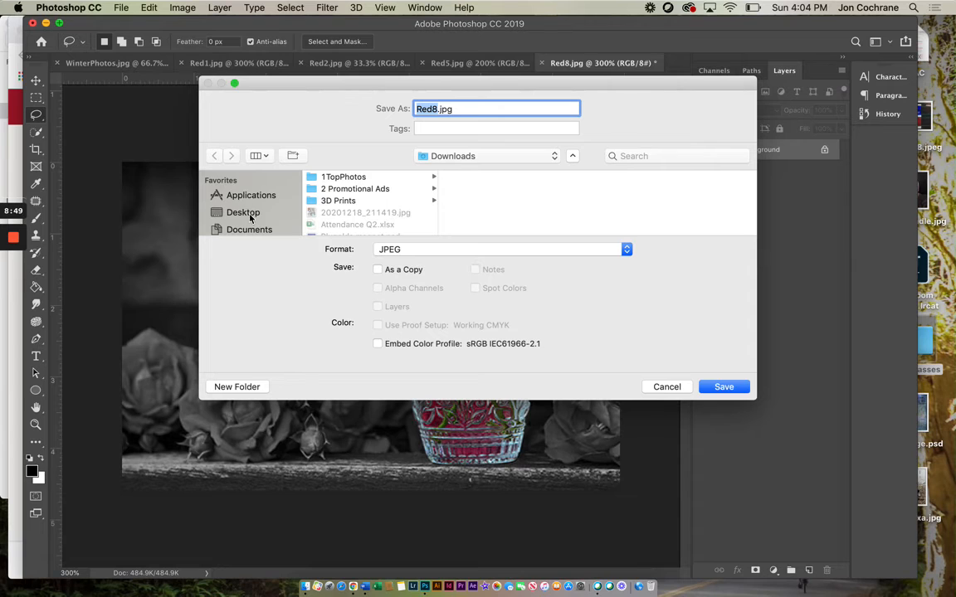
left_click(249, 215)
left_click(467, 249)
left_click(543, 253)
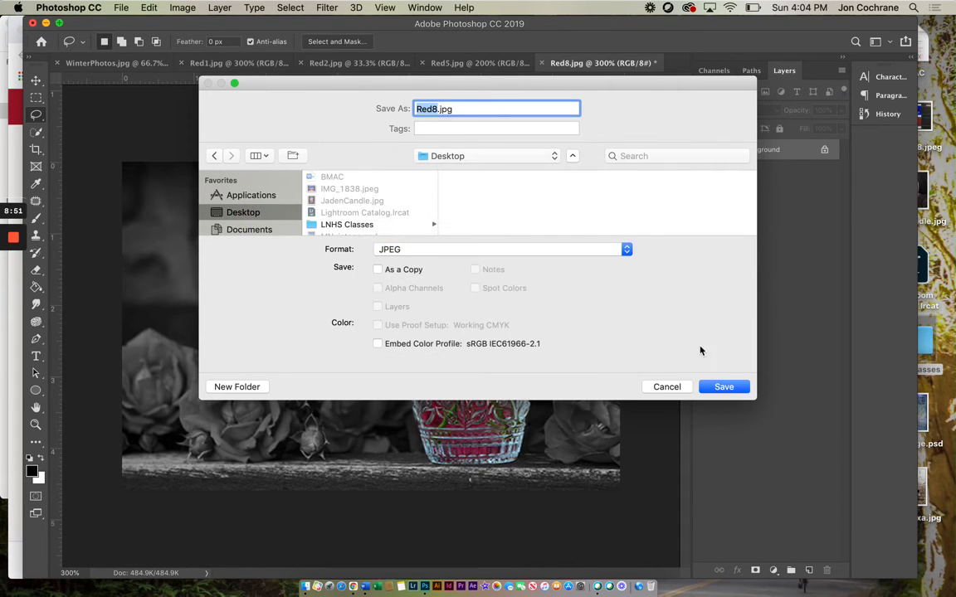
left_click(722, 387)
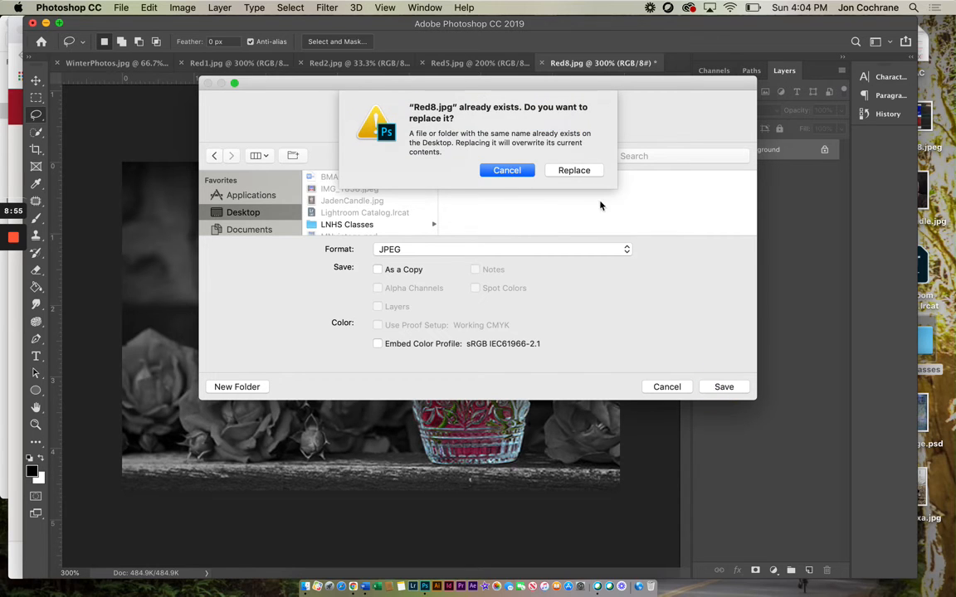
left_click(574, 170)
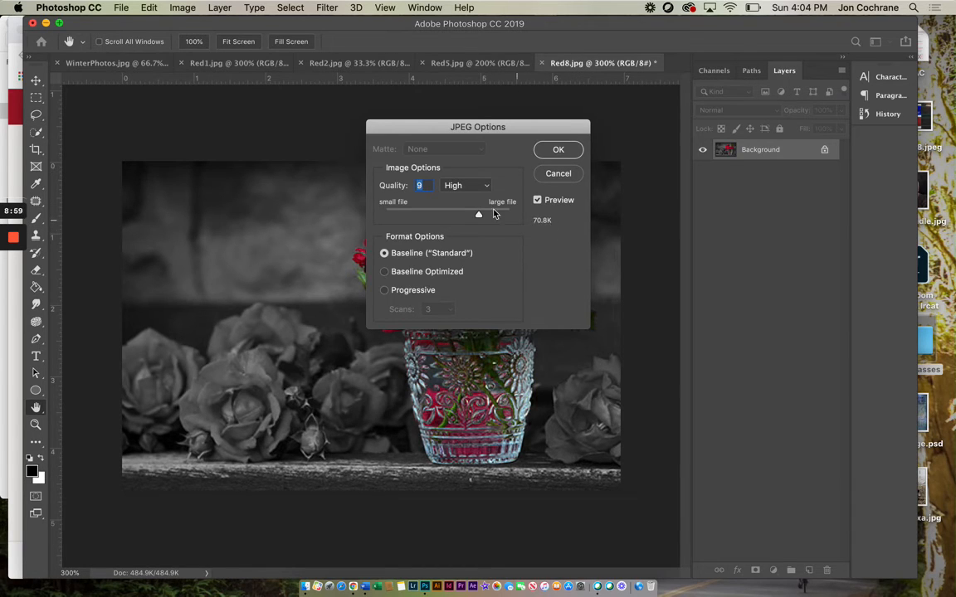
left_click_drag(479, 216, 509, 217)
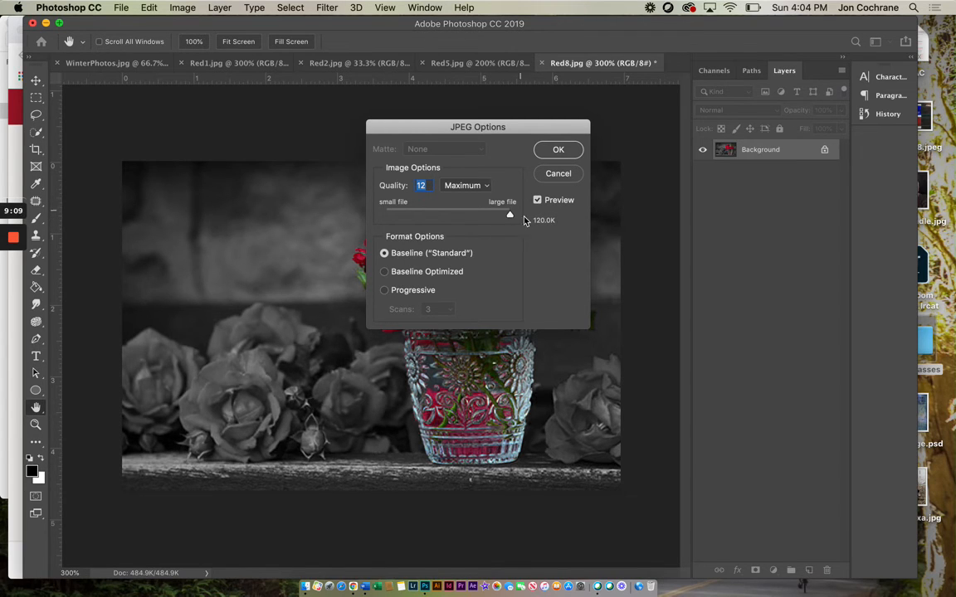
left_click(553, 176)
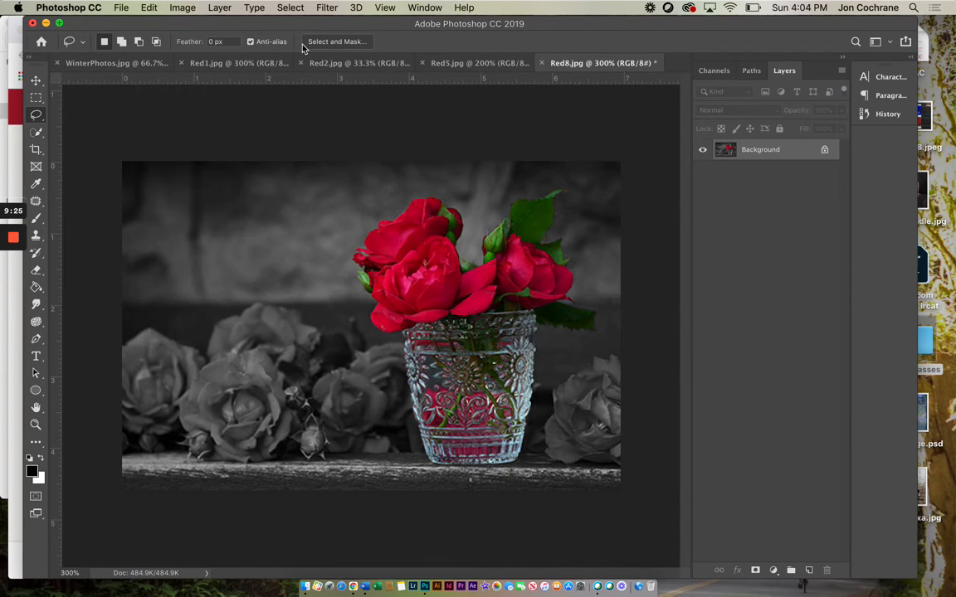
Step: Switch to Red1.jpg, collapse the Layers panel group and show the photo's editing history
left_click(270, 64)
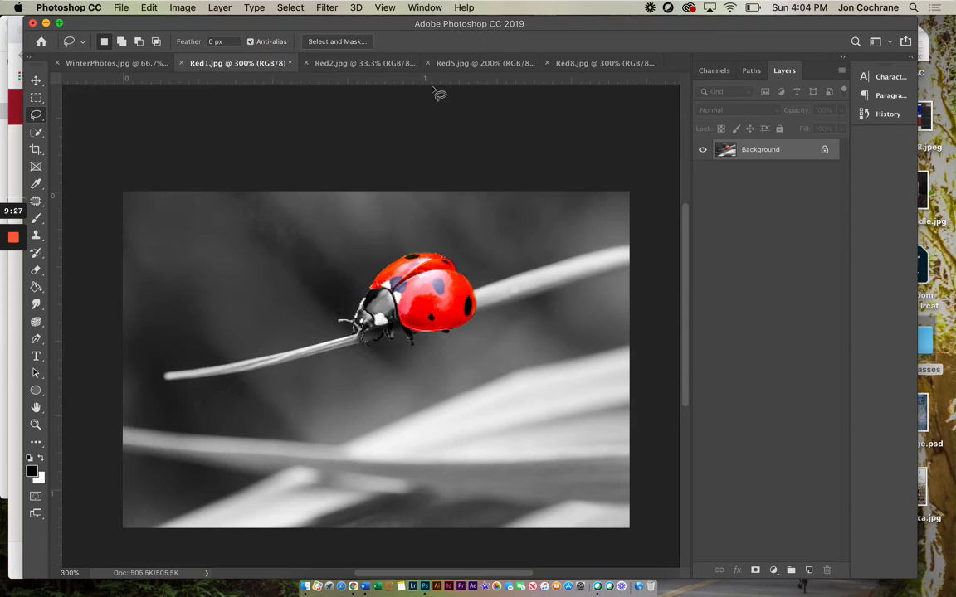
left_click(843, 58)
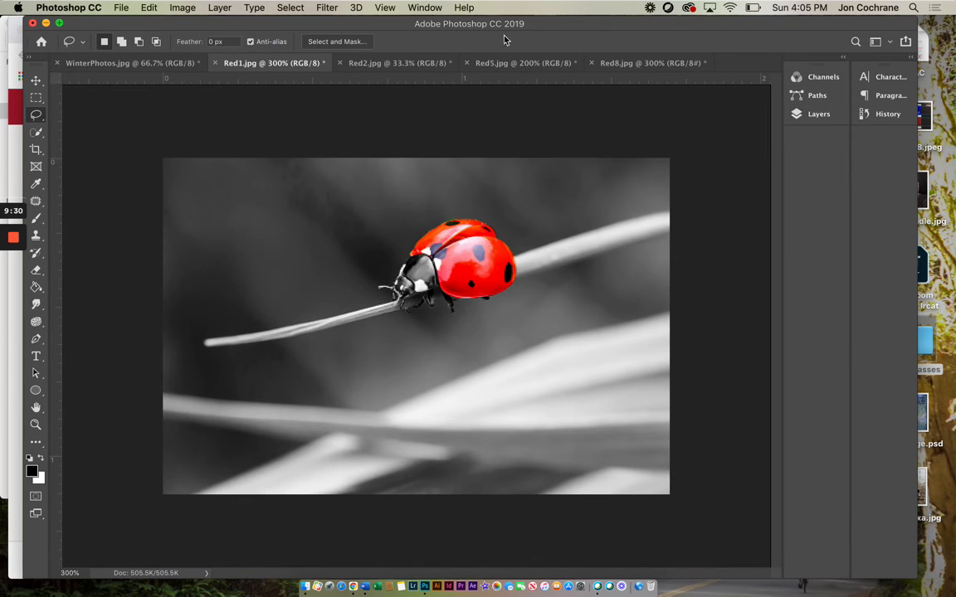
left_click(886, 113)
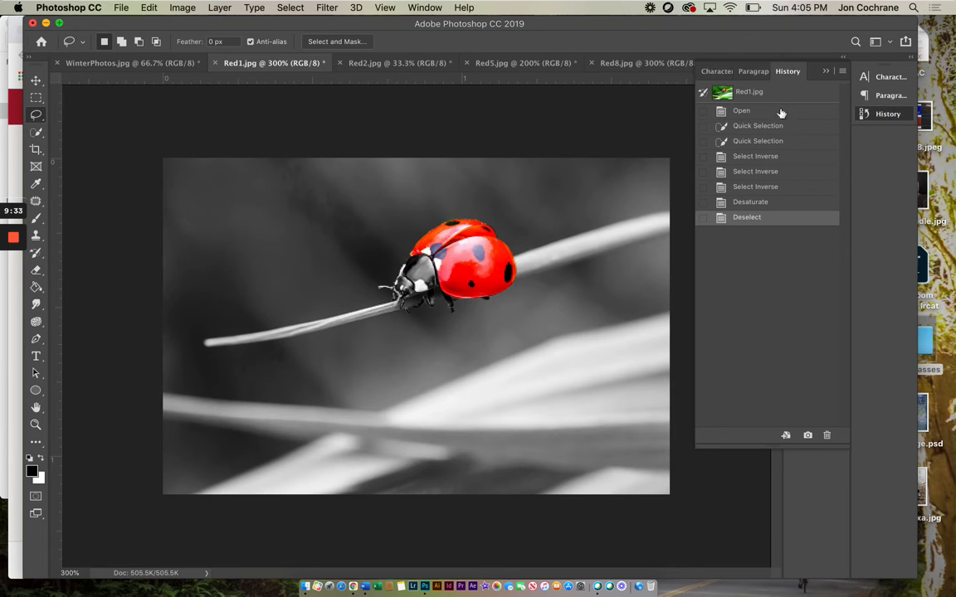
Step: Hide the History panel and show it again
left_click(429, 8)
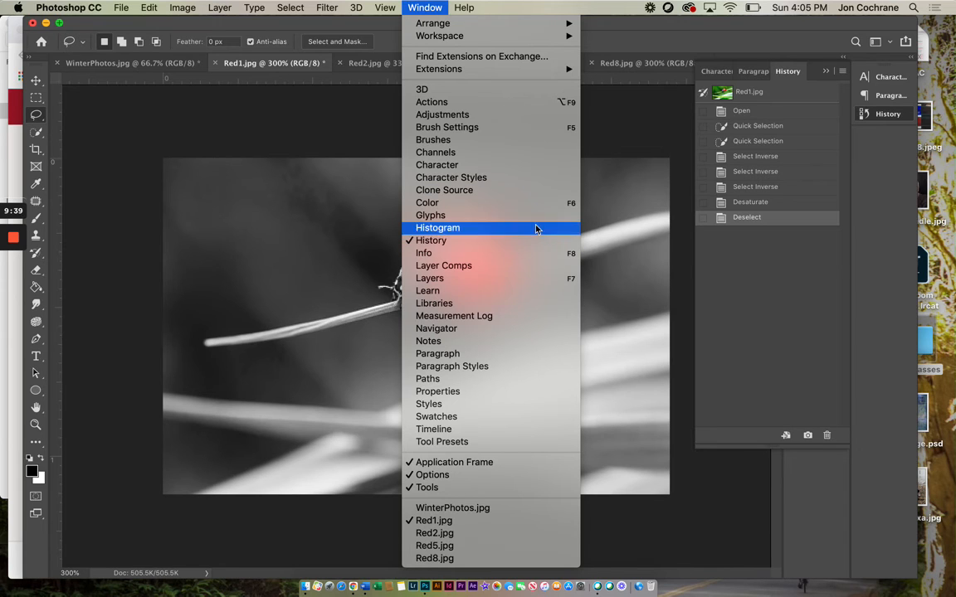
left_click(431, 240)
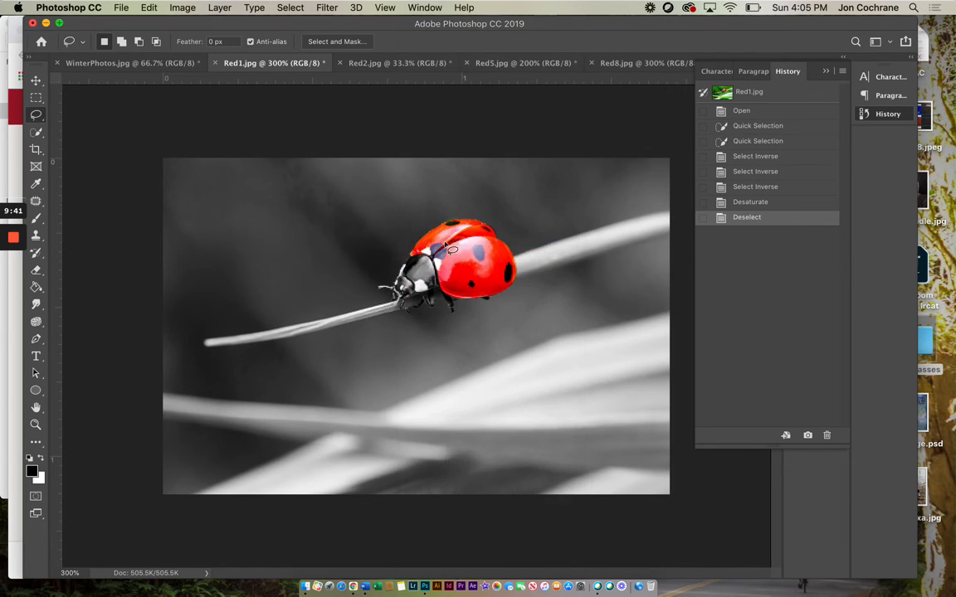
left_click(425, 7)
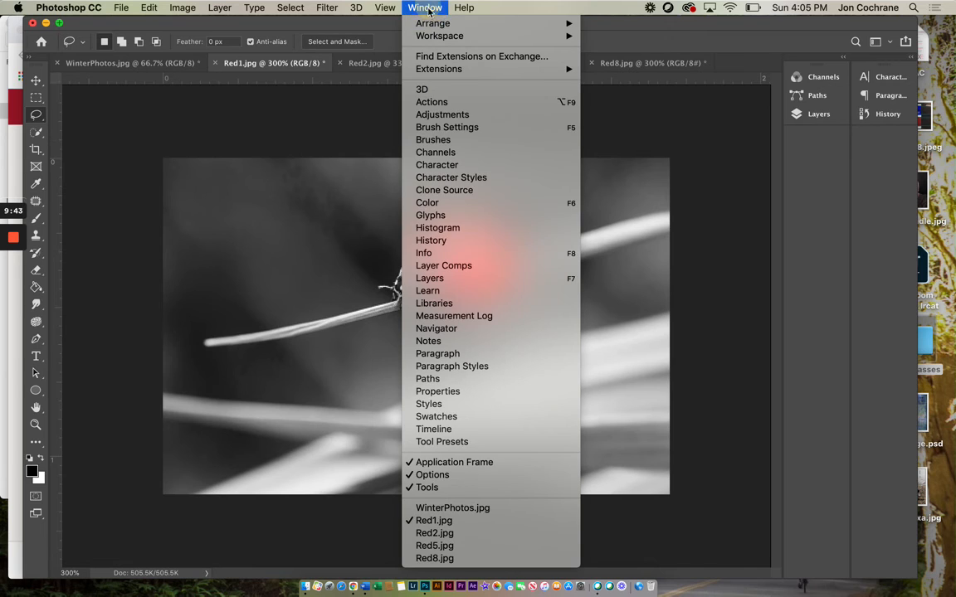
left_click(433, 236)
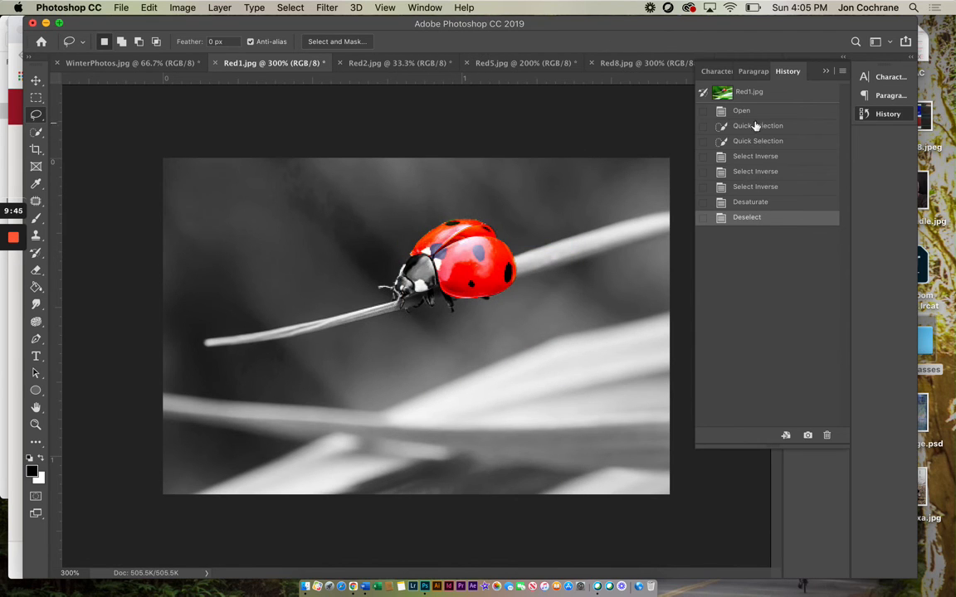
Step: Step back through the ladybug photo's history states to Open, and return to the final Deselect state
left_click(742, 201)
left_click(743, 187)
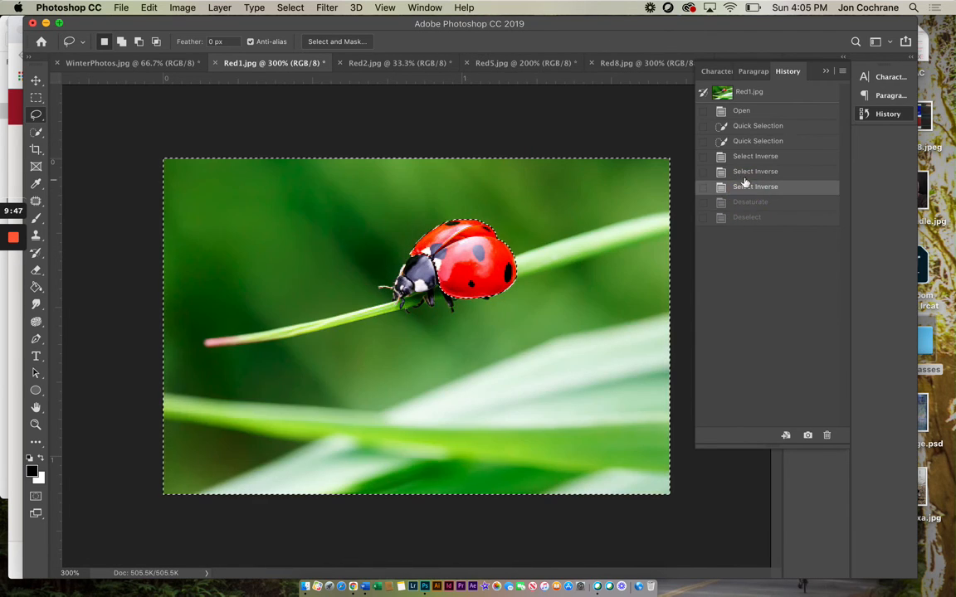
left_click(744, 173)
left_click(739, 108)
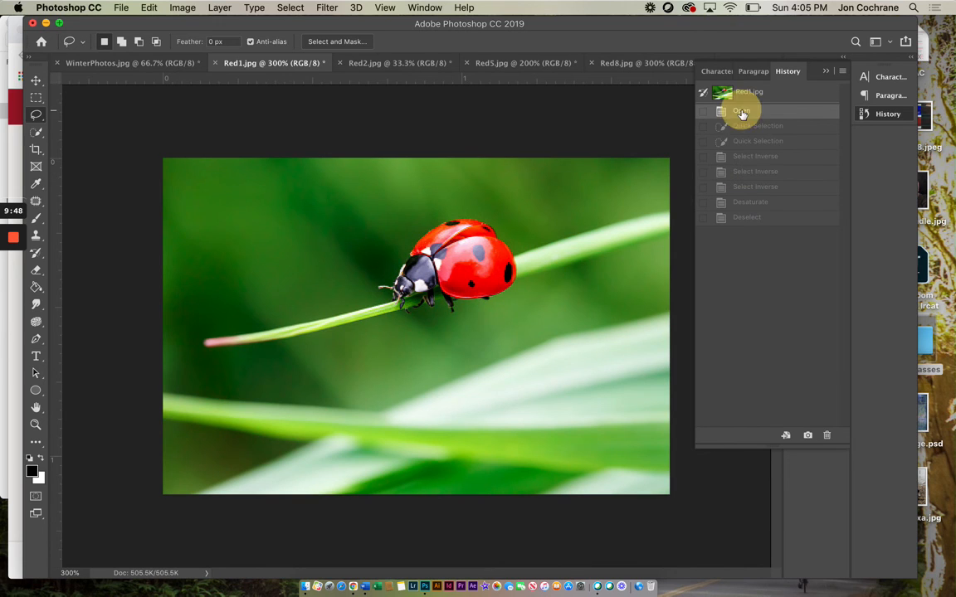
left_click(751, 218)
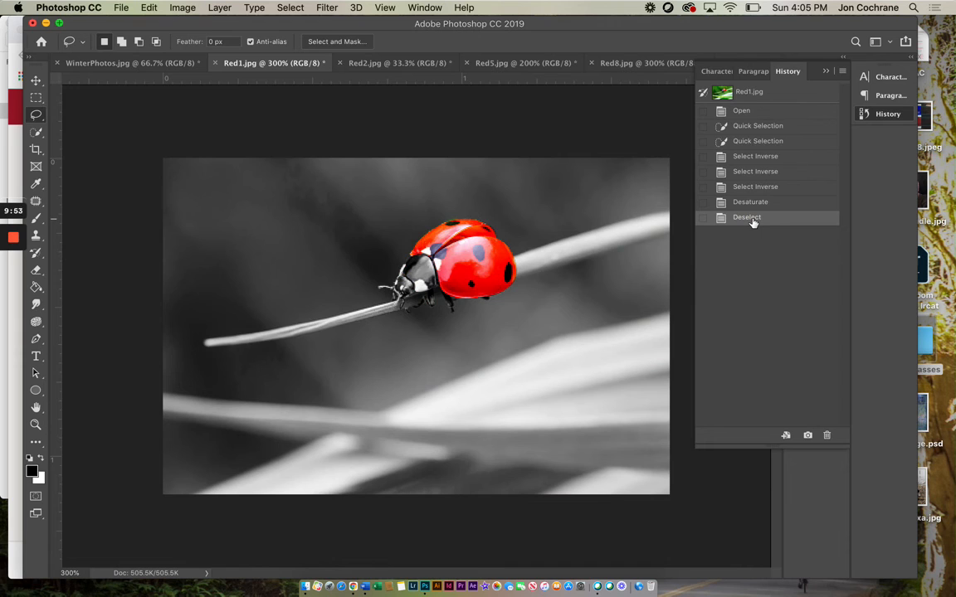
Step: Switch to Red2.jpg and review its Select Inverse, Desaturate and Levels history states, ending on Levels
left_click(362, 64)
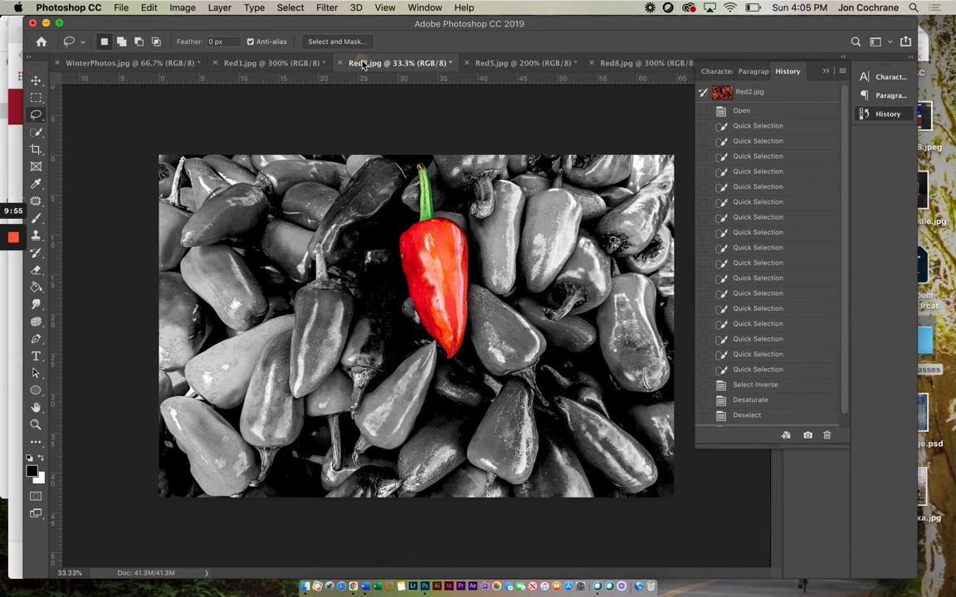
scroll(753, 417, "down", 1)
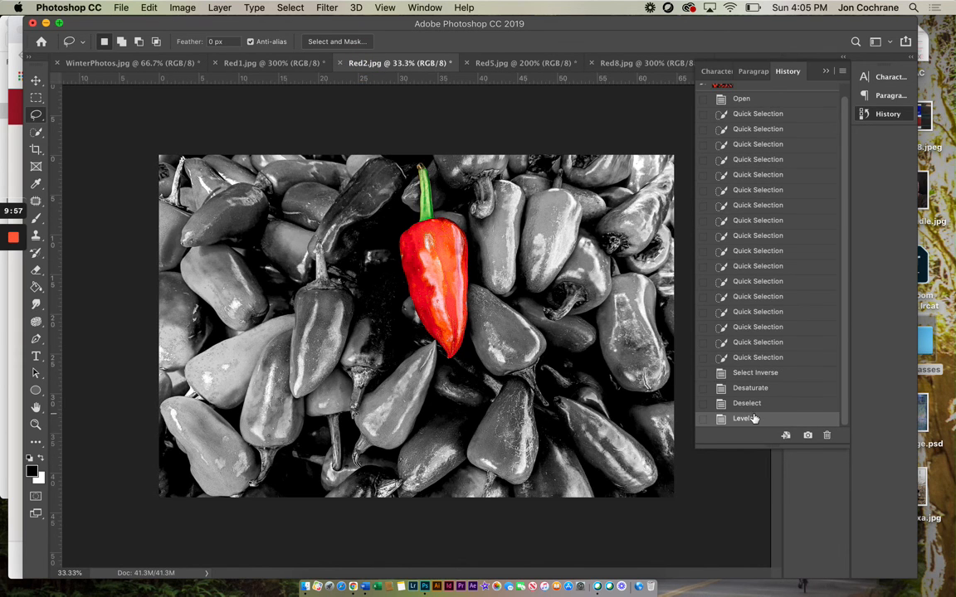
scroll(753, 421, "up", 1)
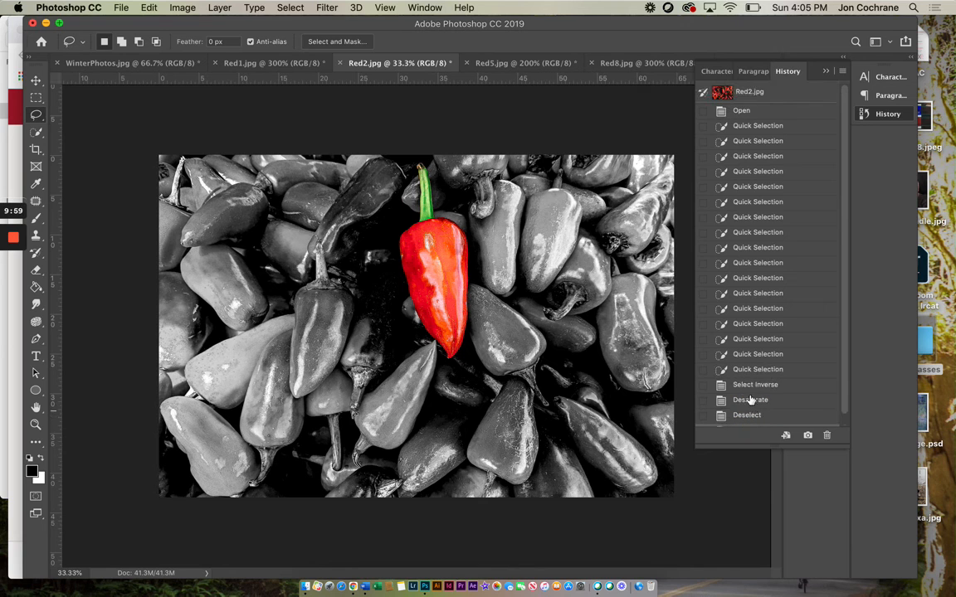
left_click(749, 386)
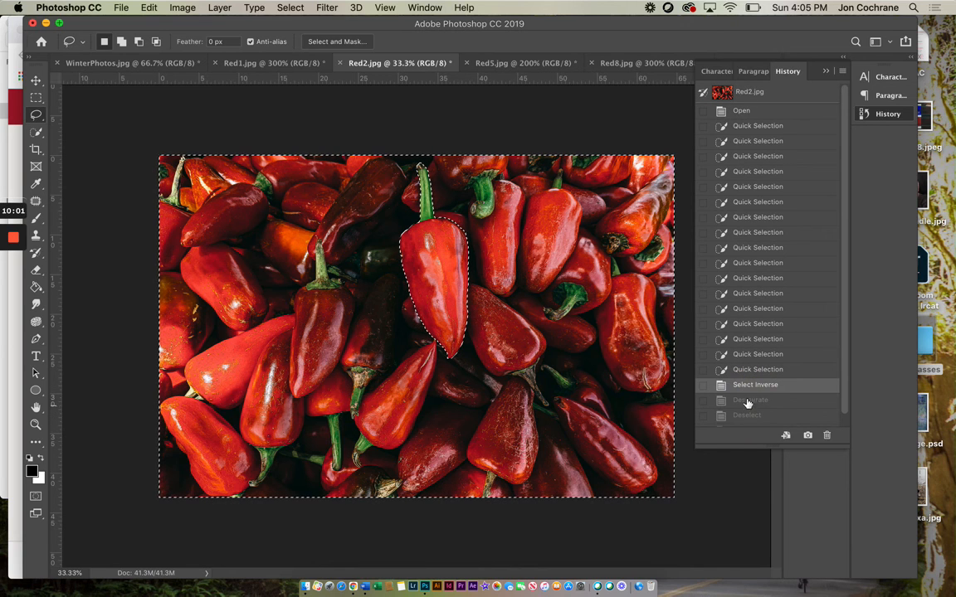
left_click(748, 402)
scroll(747, 403, "down", 1)
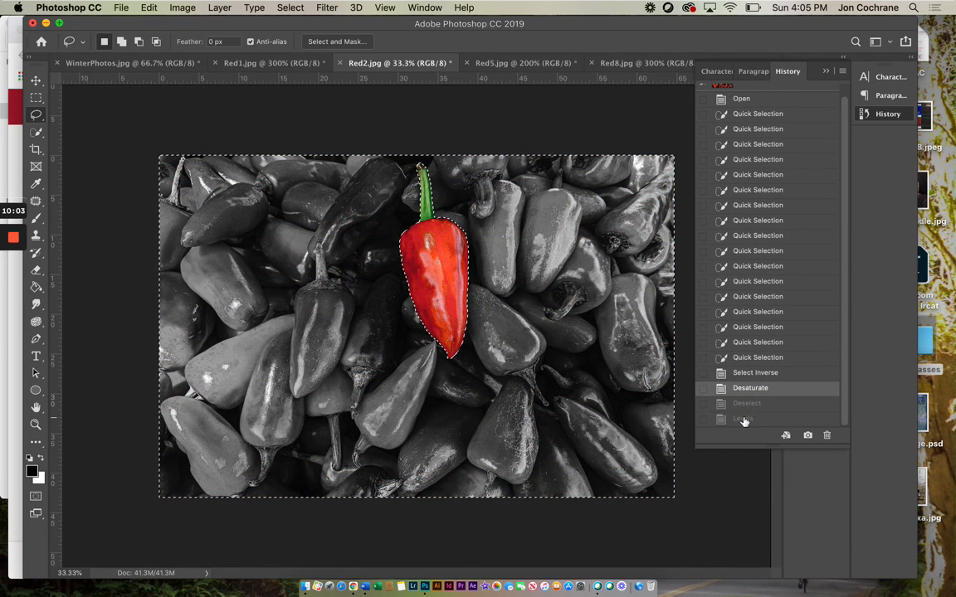
left_click(744, 420)
left_click(744, 390)
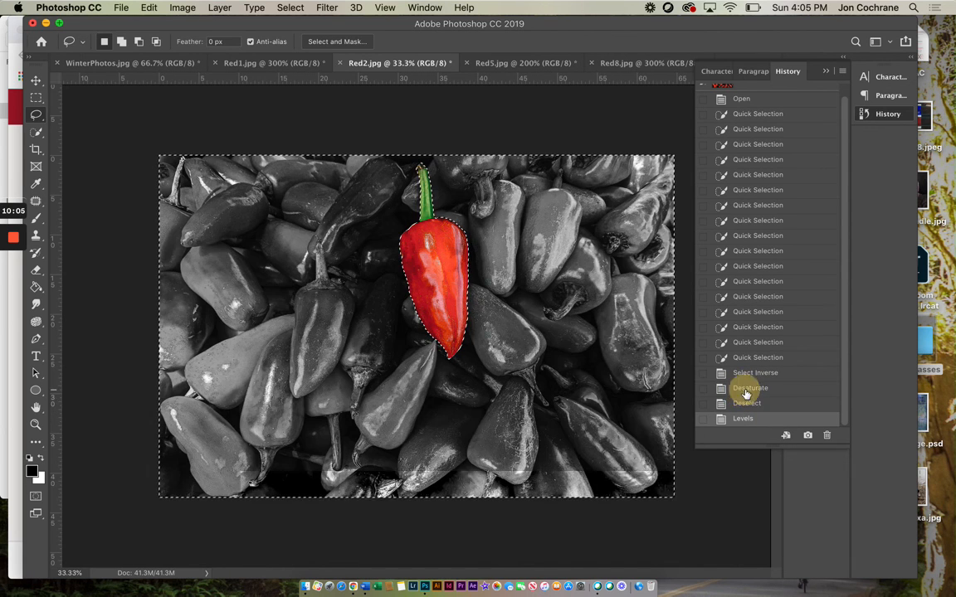
left_click(744, 421)
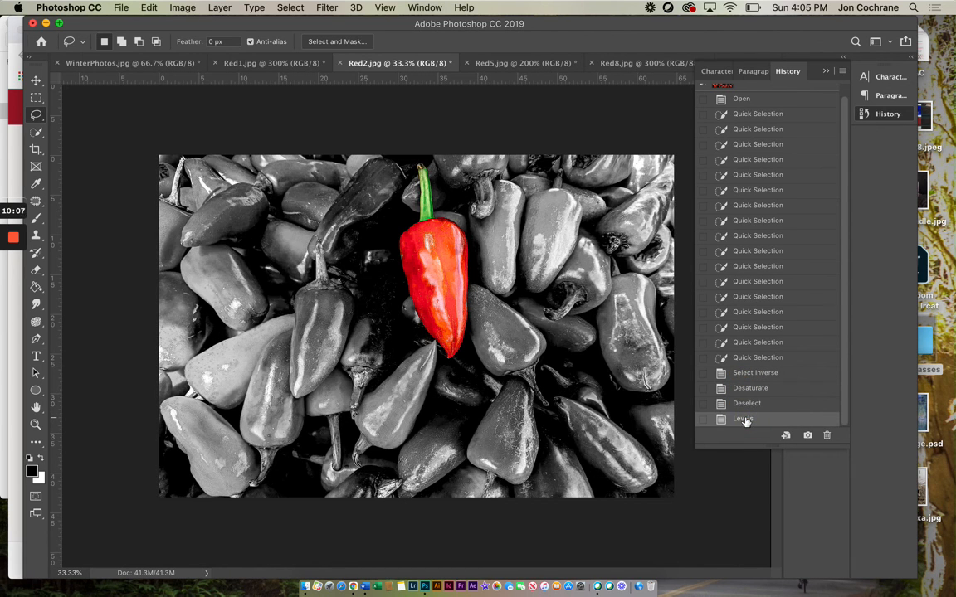
Step: Return the pepper photo to its Open history state, and restore the final Levels state
left_click(749, 98)
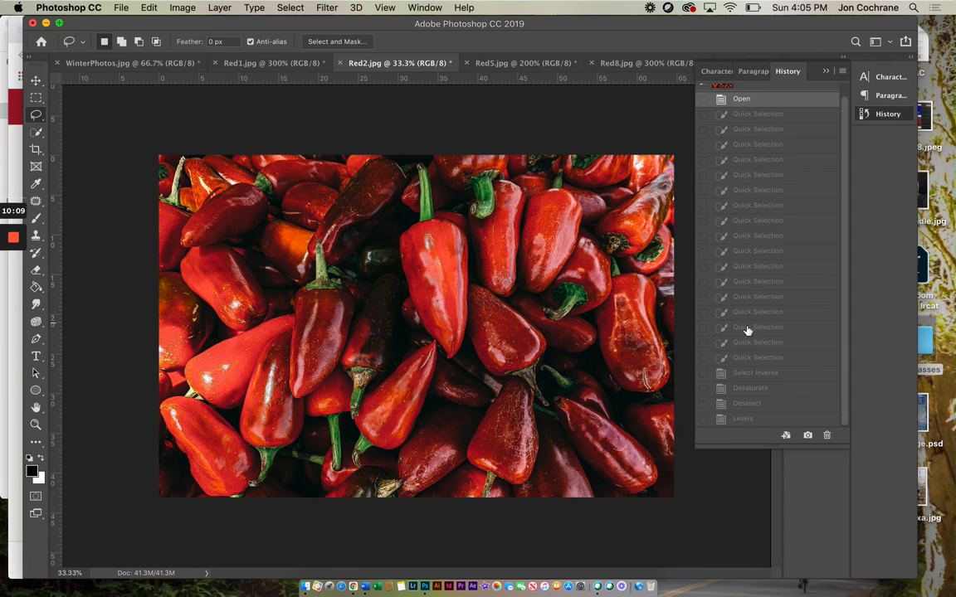
left_click(736, 419)
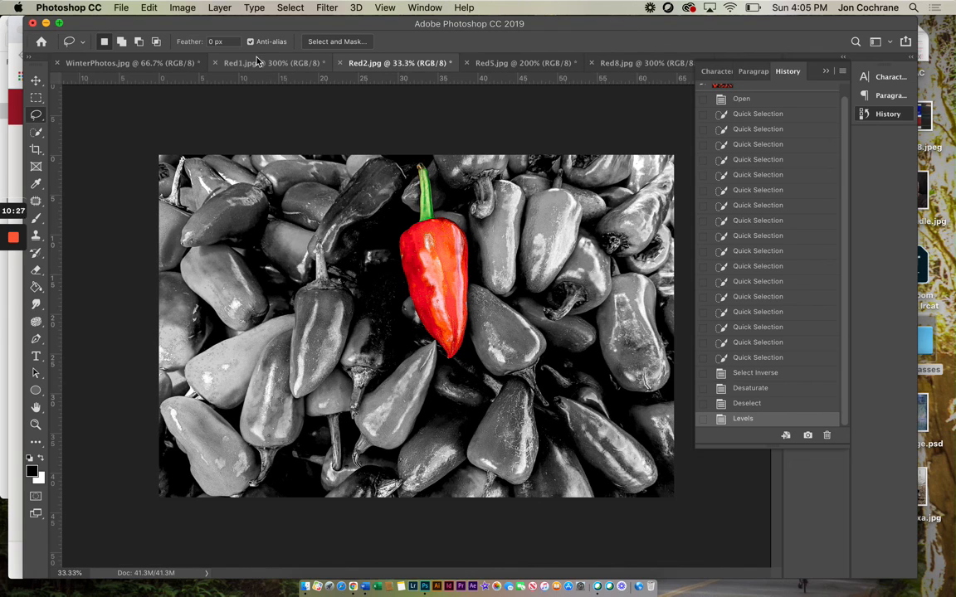
mouse_move(14, 240)
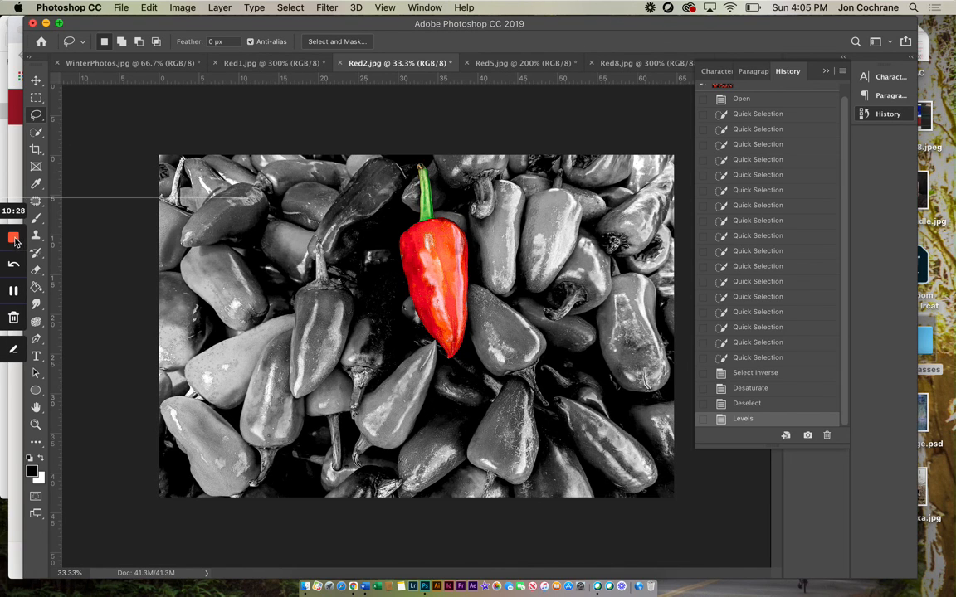